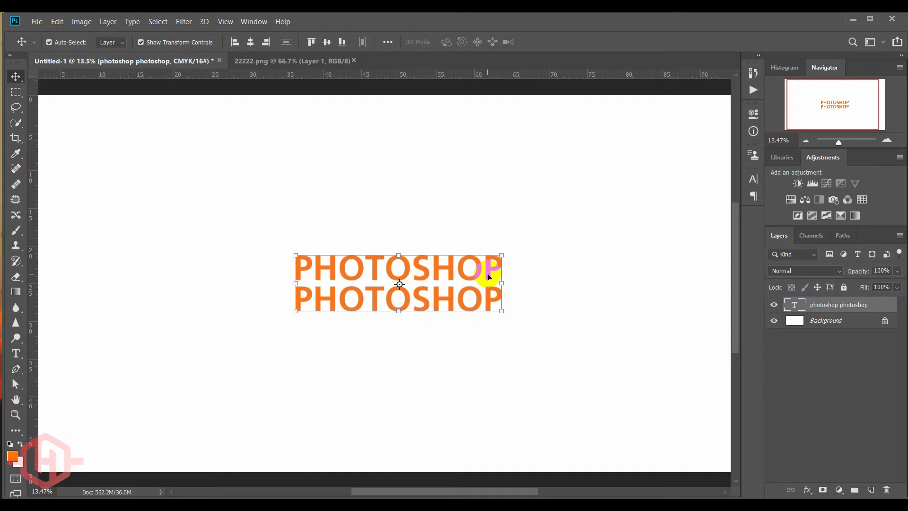
# - Open the character settings for both lines of the PHOTOSHOP text and set the font size to 182 pt
pyautogui.doubleClick(488, 275)
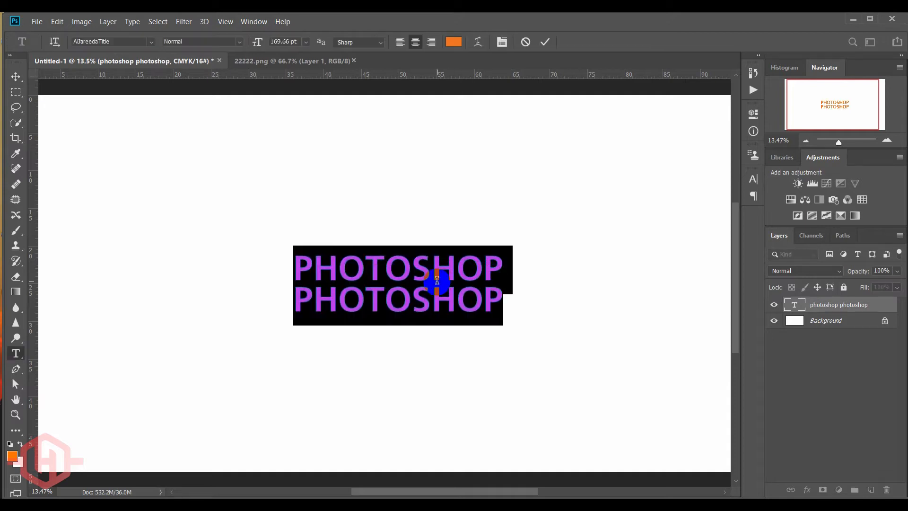
pyautogui.scroll(4, 442, 282)
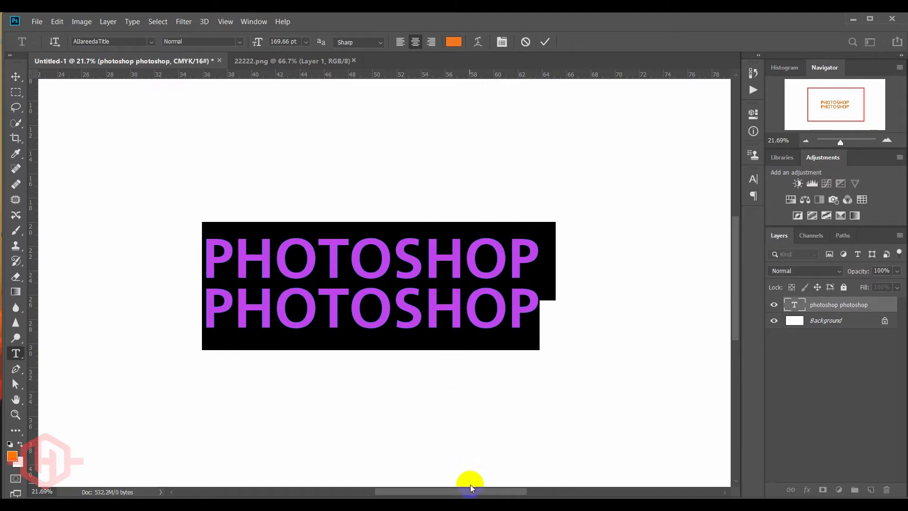
pyautogui.moveTo(470, 490); pyautogui.dragTo(487, 490)
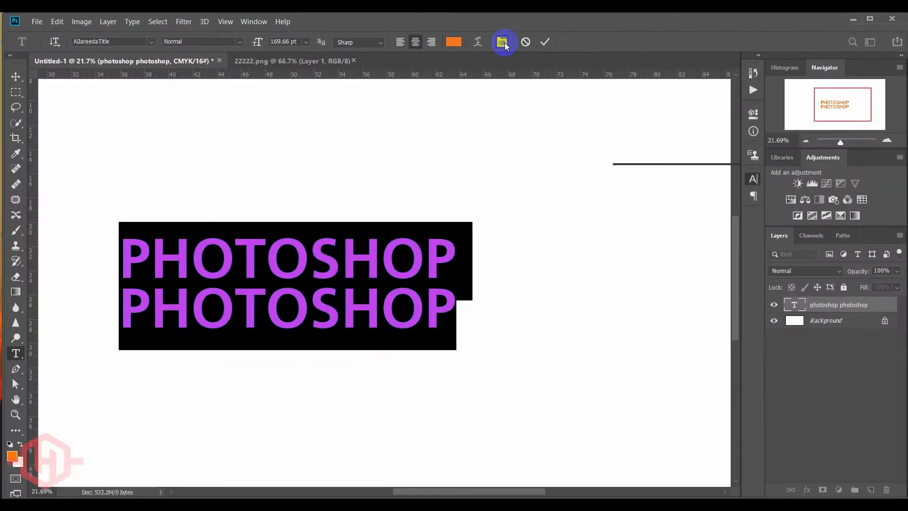
pyautogui.click(452, 72)
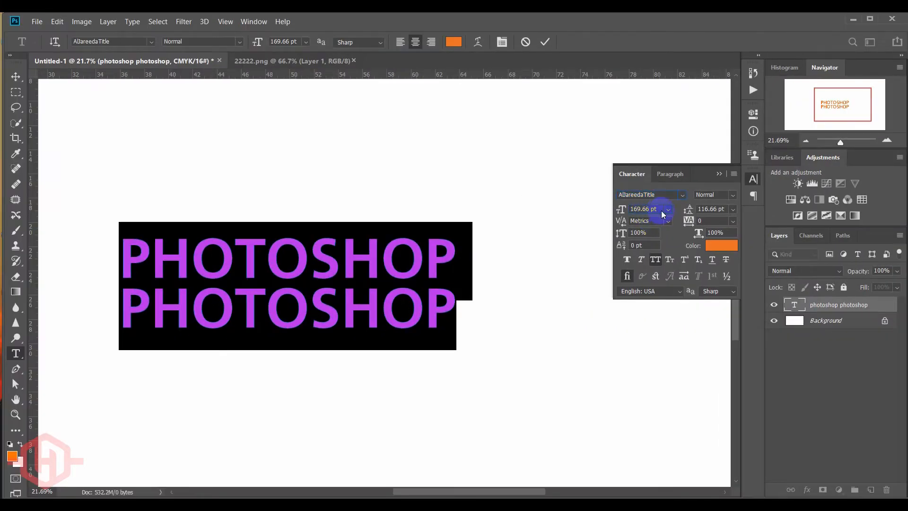
pyautogui.scroll(-20, 646, 209)
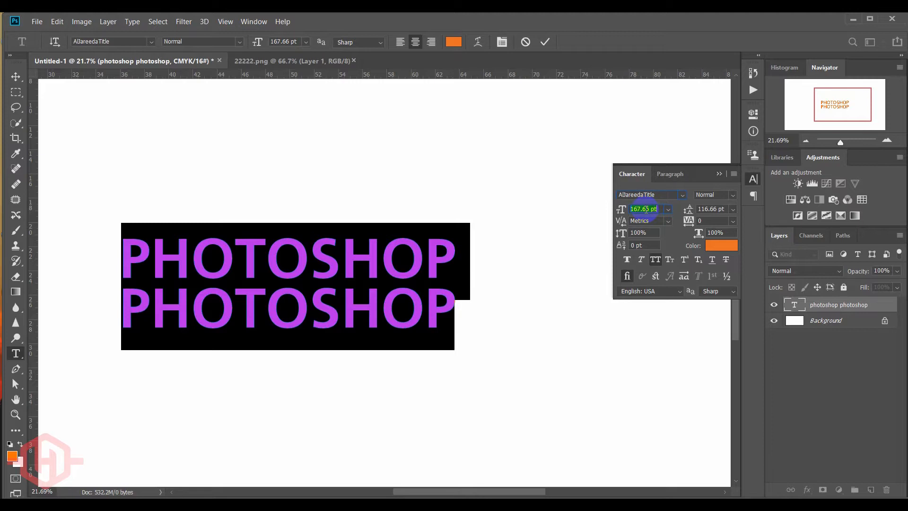
pyautogui.scroll(-10, 646, 209)
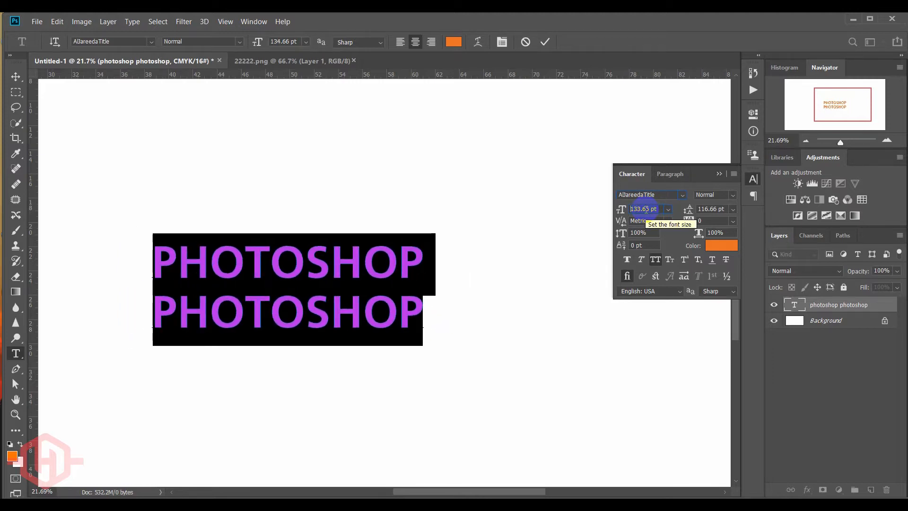
pyautogui.scroll(20, 645, 209)
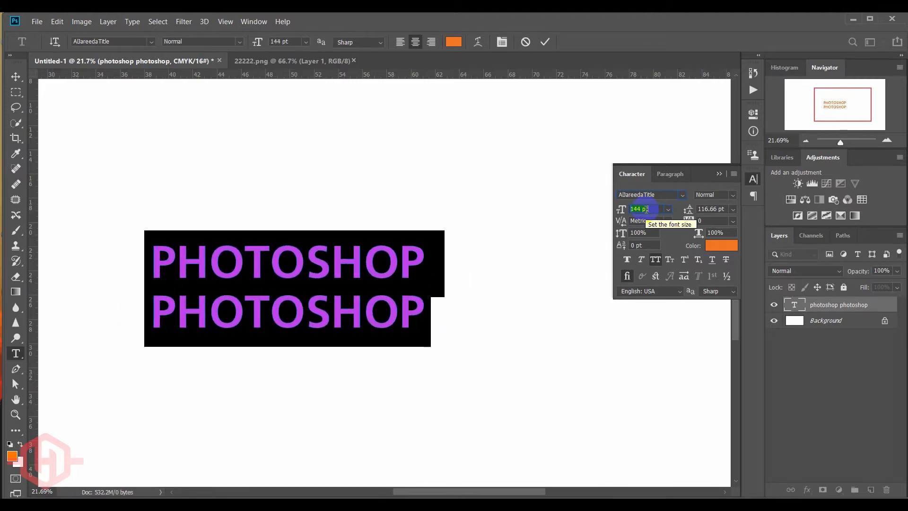
pyautogui.scroll(12, 645, 209)
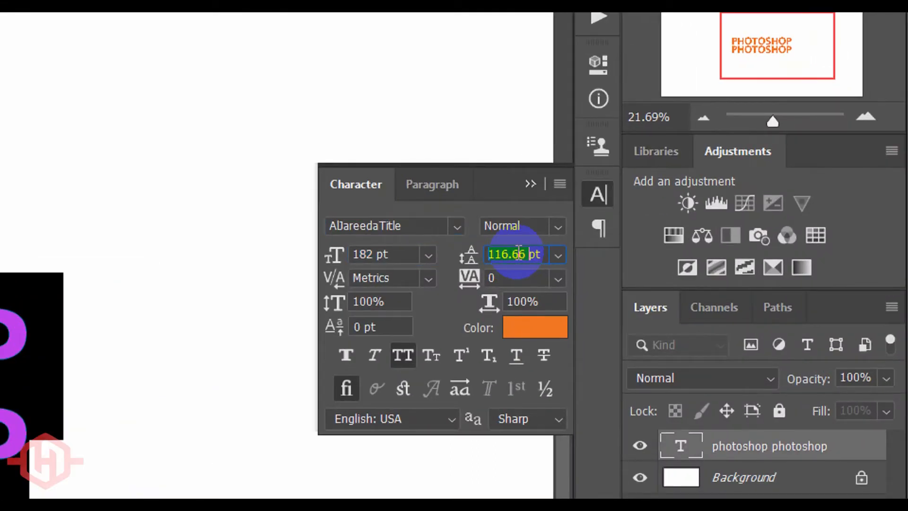
# - Set the leading between the two PHOTOSHOP lines to 150 pt
pyautogui.scroll(20, 713, 209)
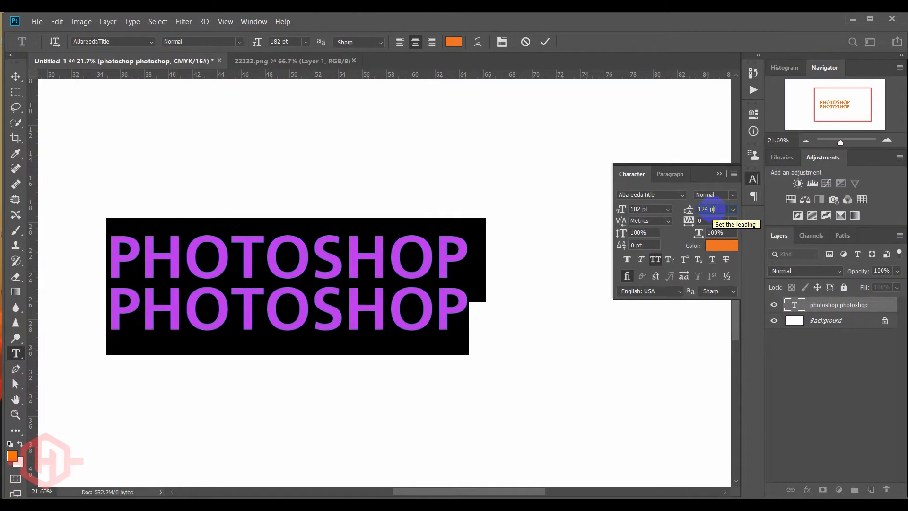
pyautogui.scroll(20, 713, 210)
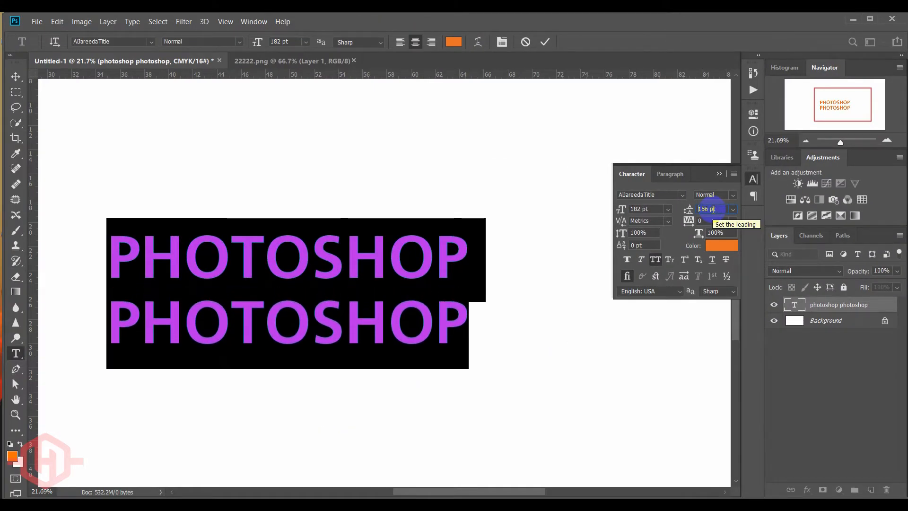
pyautogui.scroll(-20, 713, 210)
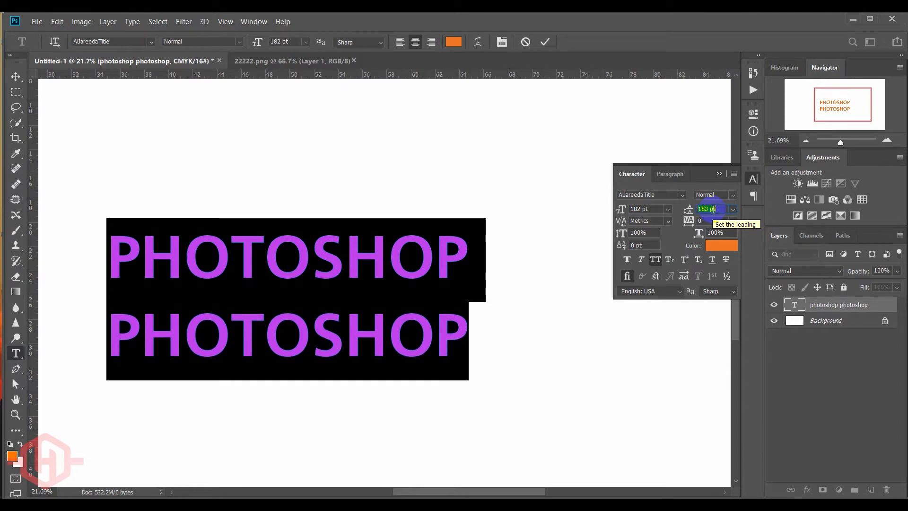
pyautogui.scroll(-5, 713, 210)
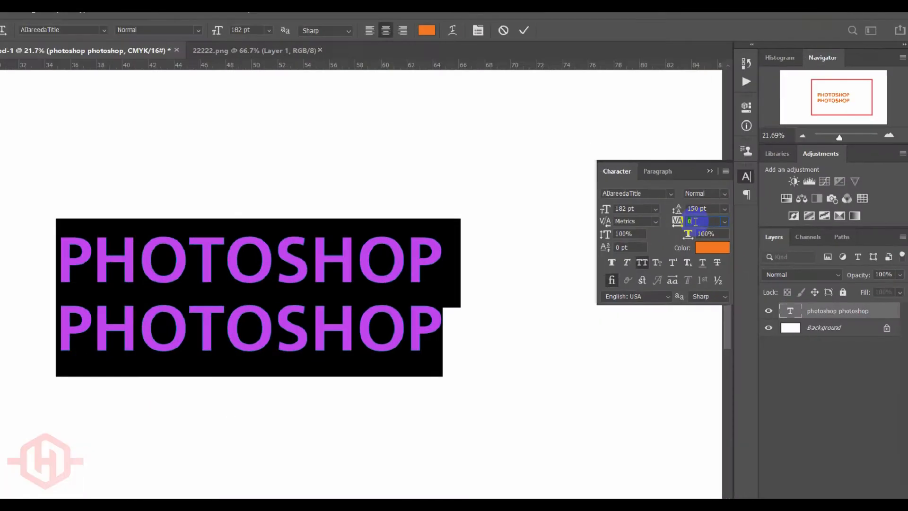
# - Try tracking values from 340 down to -200 on the selected text, then restore the tracking to 0
pyautogui.scroll(12, 554, 226)
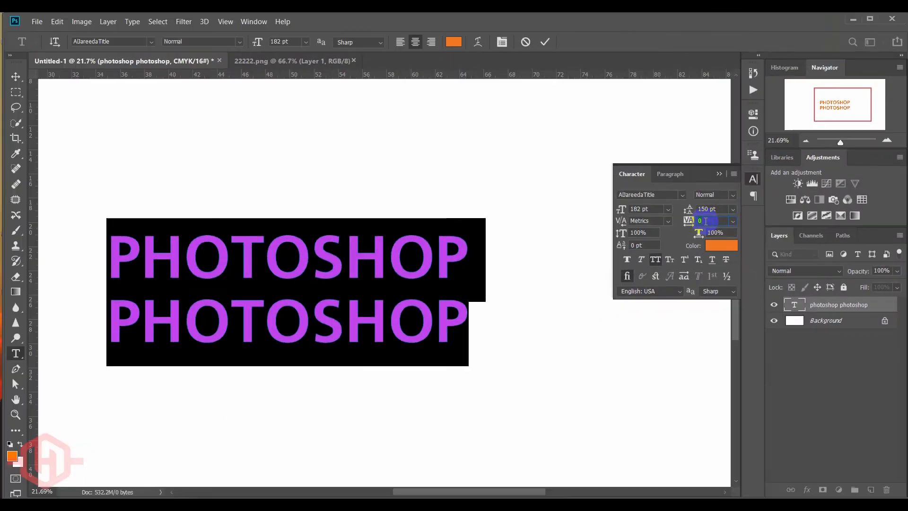
pyautogui.scroll(18, 704, 221)
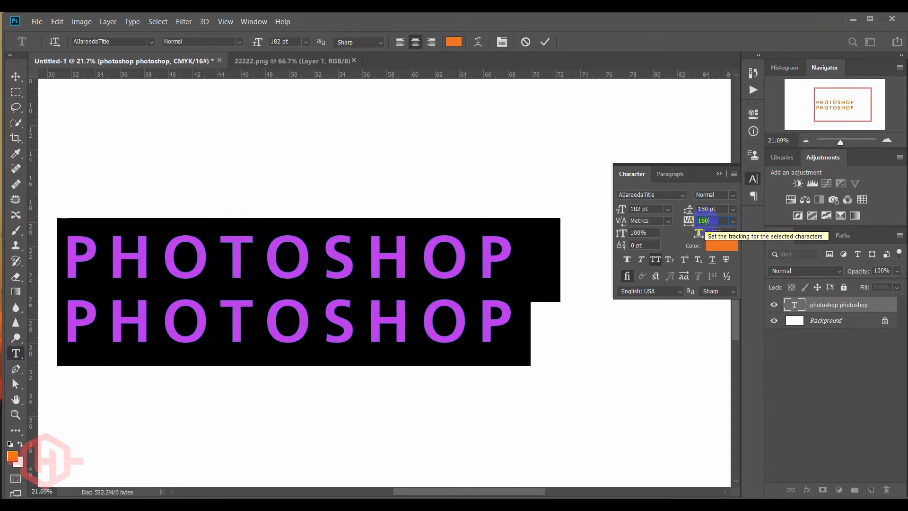
pyautogui.scroll(-10, 704, 221)
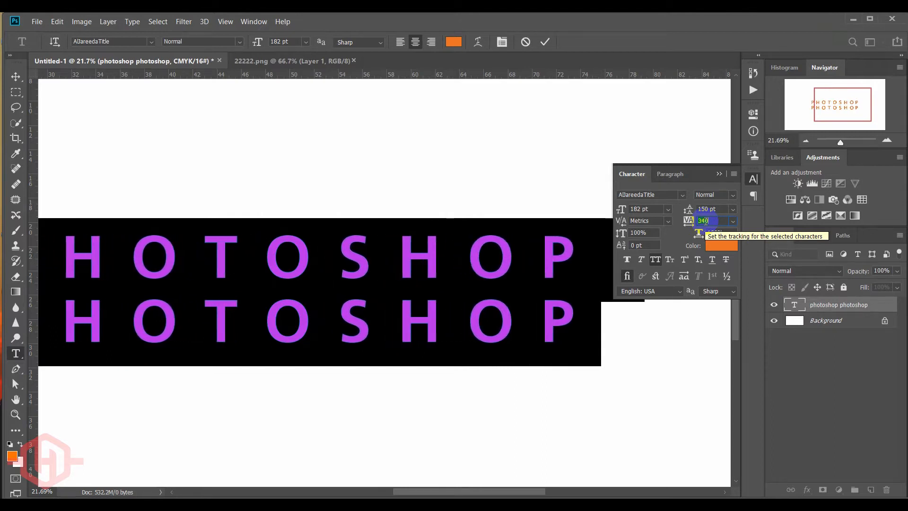
pyautogui.scroll(-20, 704, 221)
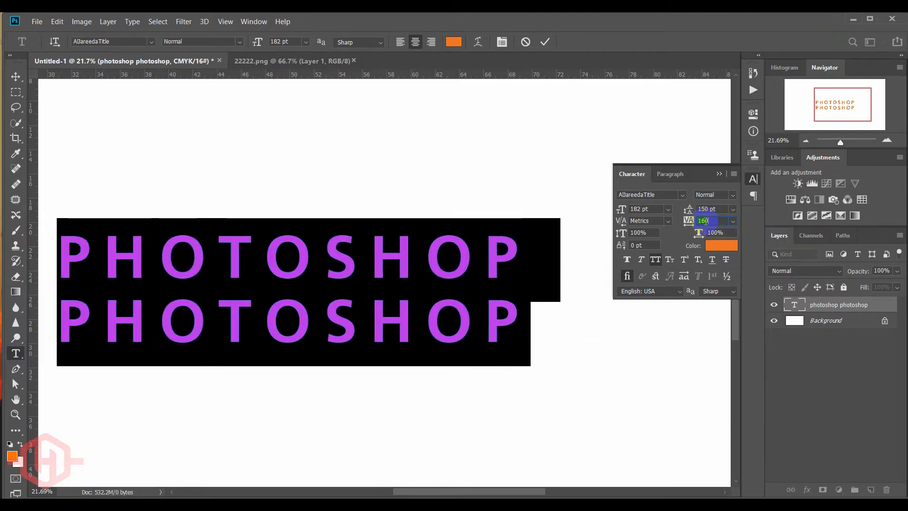
pyautogui.scroll(-16, 705, 221)
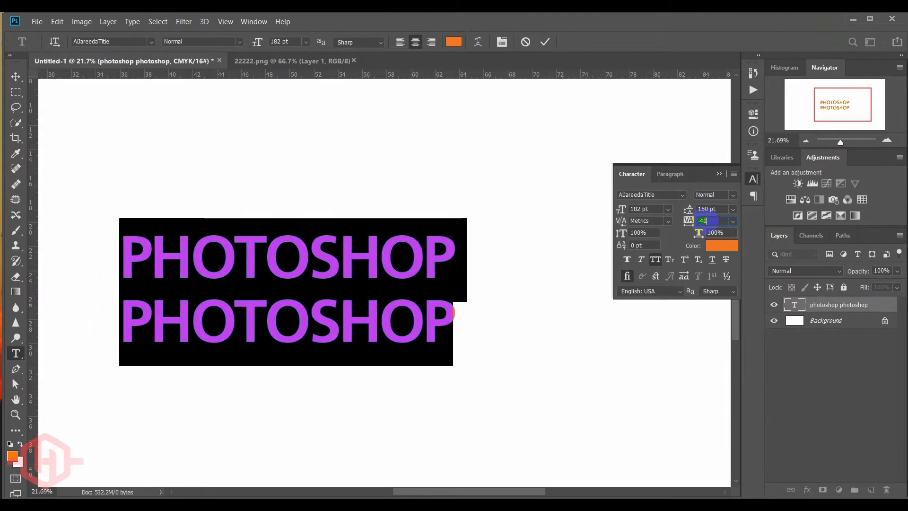
pyautogui.scroll(-6, 705, 221)
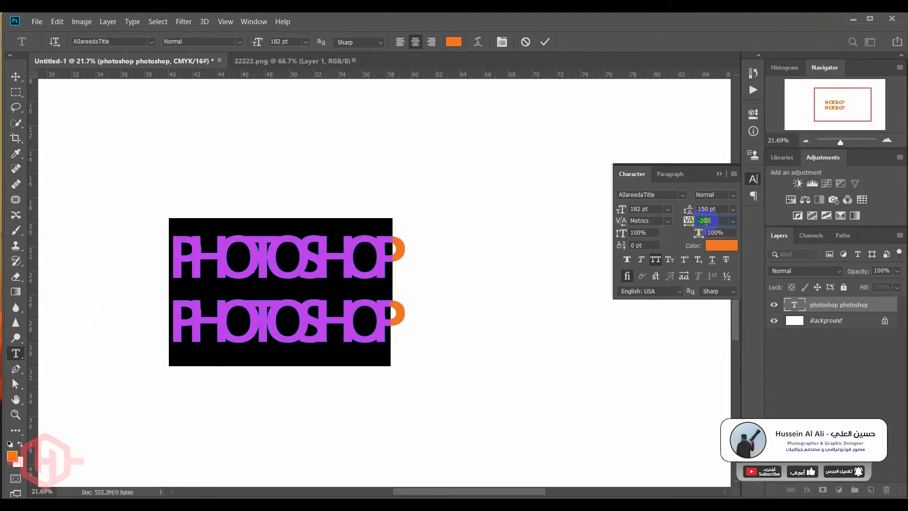
pyautogui.scroll(8, 704, 221)
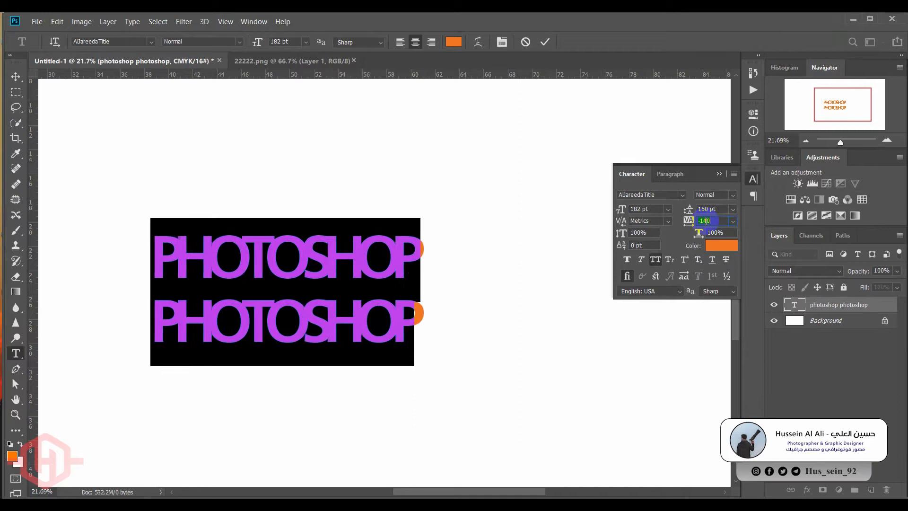
pyautogui.scroll(4, 704, 220)
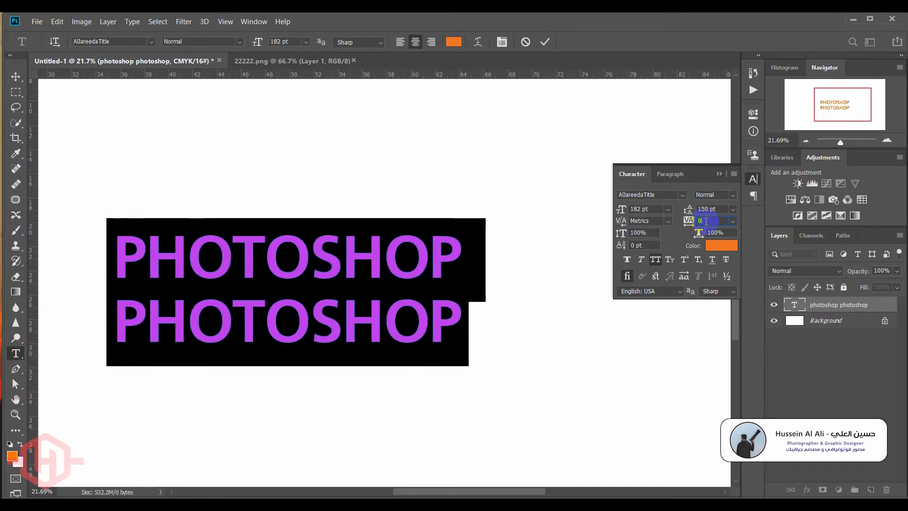
pyautogui.scroll(2, 705, 221)
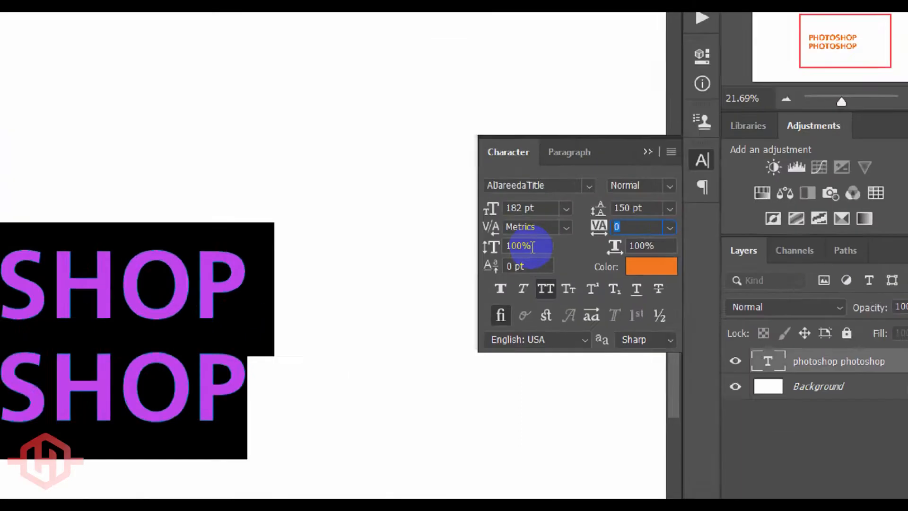
# - Try stretching the letters vertically to about 149%, and return the vertical scale to 100%
pyautogui.click(633, 233)
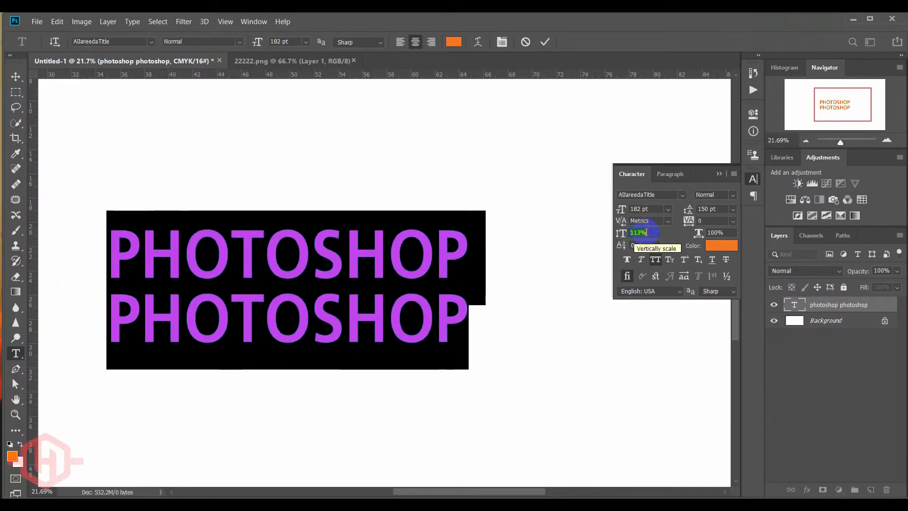
pyautogui.scroll(20, 646, 232)
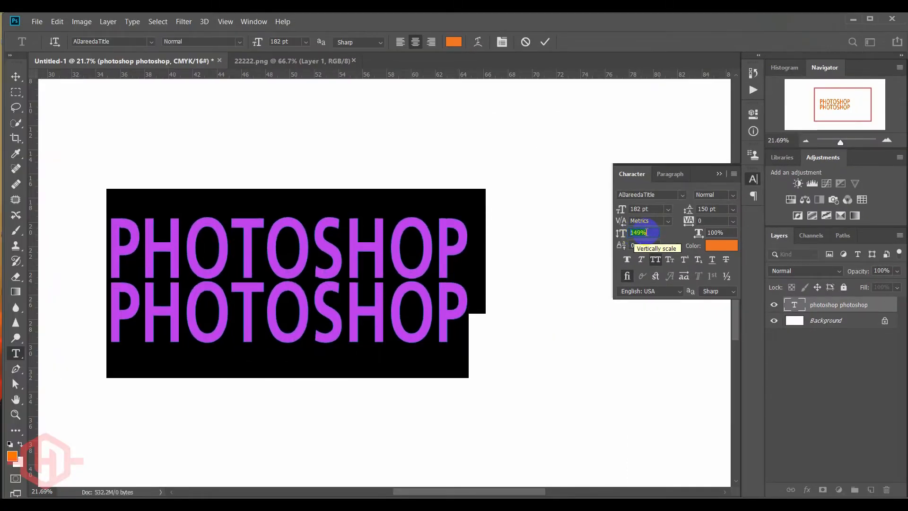
pyautogui.scroll(6, 646, 232)
pyautogui.scroll(-20, 646, 232)
pyautogui.scroll(-10, 646, 232)
pyautogui.scroll(-10, 646, 232)
pyautogui.scroll(-9, 646, 232)
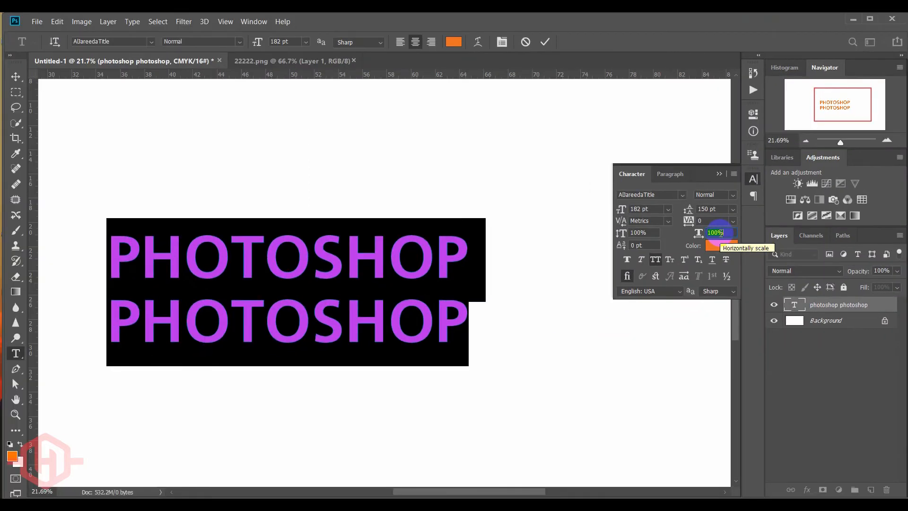
# - Try horizontal scales from 156% down to below 52% on the text, and reset the horizontal scale to 100%
pyautogui.scroll(20, 718, 233)
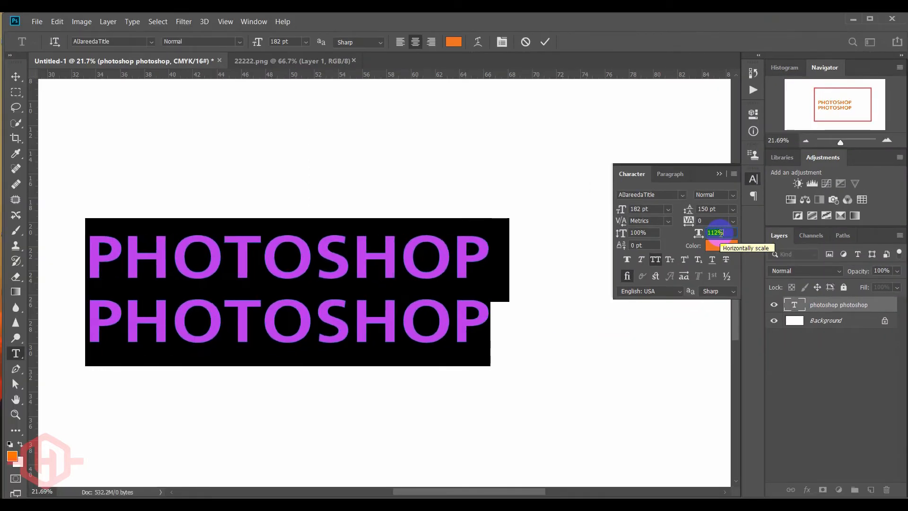
pyautogui.scroll(20, 719, 232)
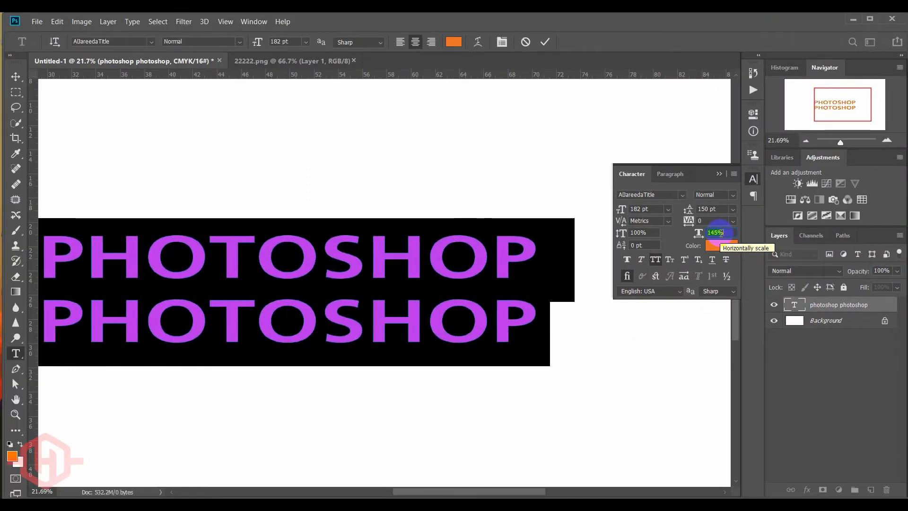
pyautogui.scroll(-20, 718, 232)
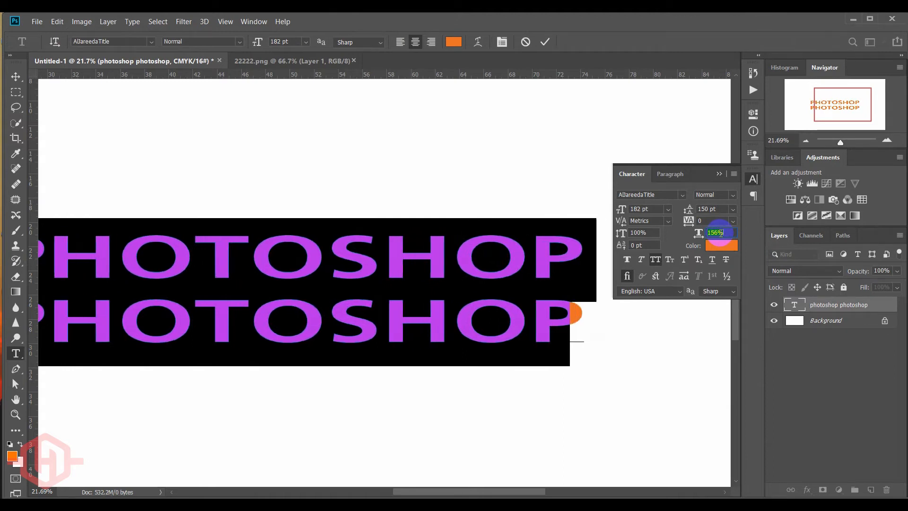
pyautogui.scroll(-20, 720, 232)
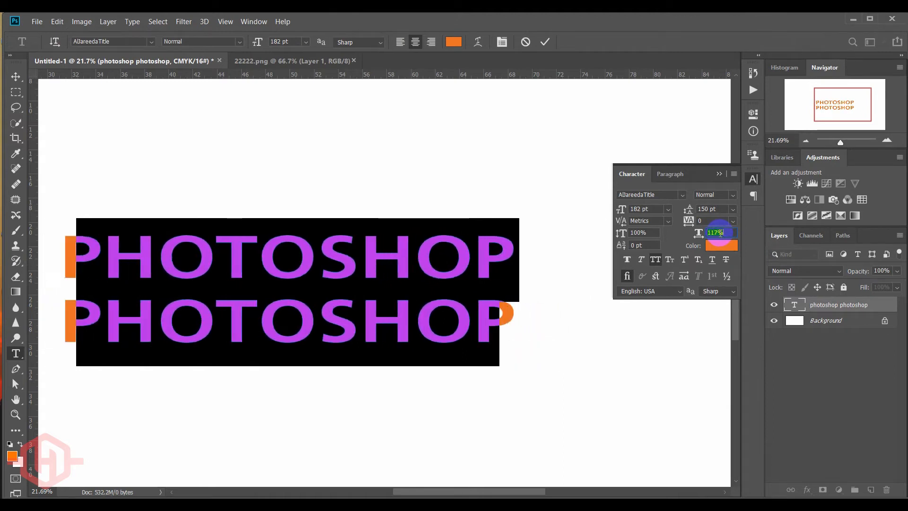
pyautogui.scroll(-20, 719, 232)
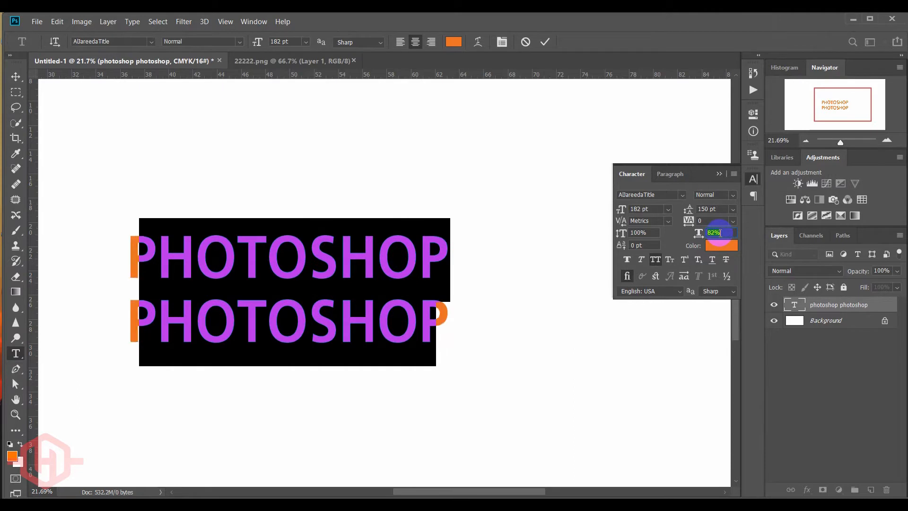
pyautogui.scroll(-18, 720, 232)
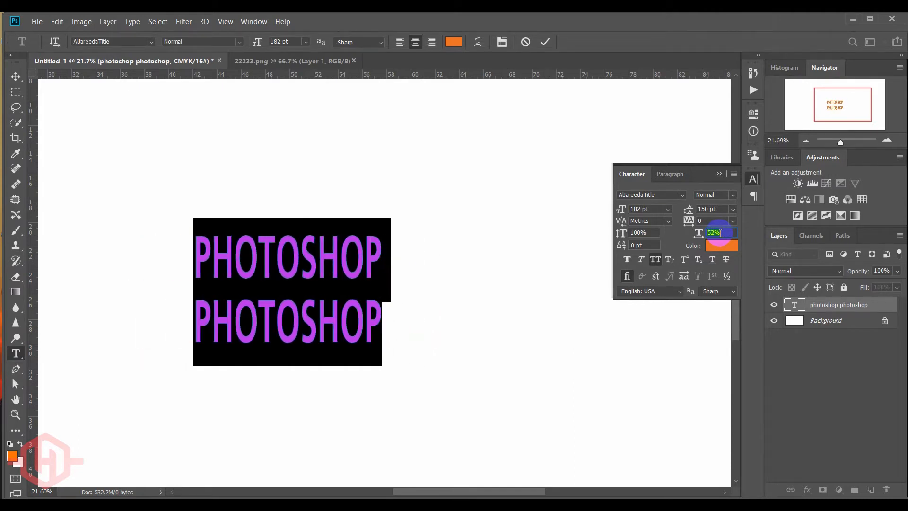
pyautogui.scroll(-17, 719, 233)
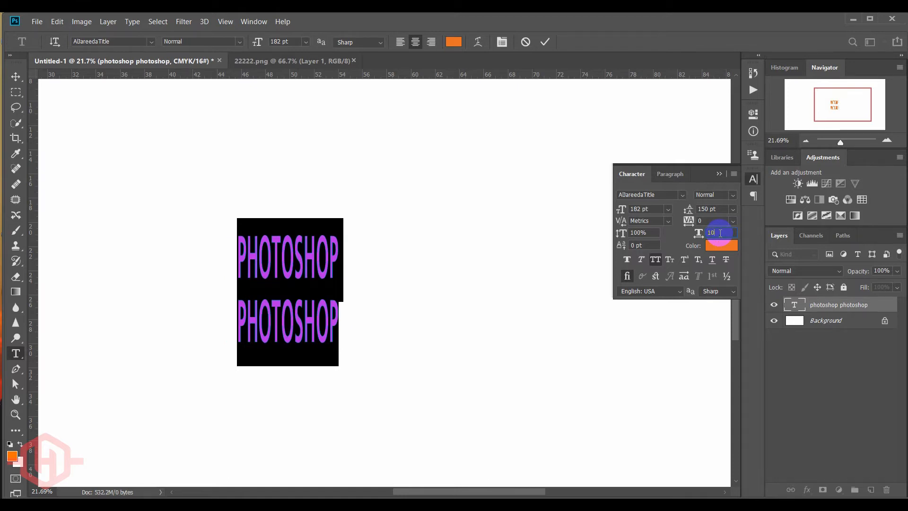
# - Try dark brown, yellow and tan text colours in the Color Picker, and restore the original orange f47821
pyautogui.click(720, 252)
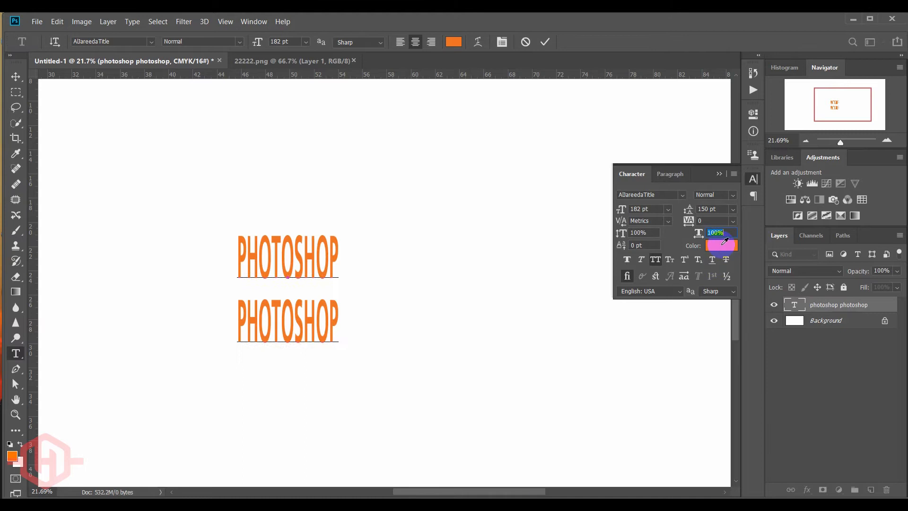
pyautogui.moveTo(669, 322)
pyautogui.mouseDown()
pyautogui.moveTo(630, 359)
pyautogui.moveTo(630, 424)
pyautogui.moveTo(591, 423)
pyautogui.mouseUp()
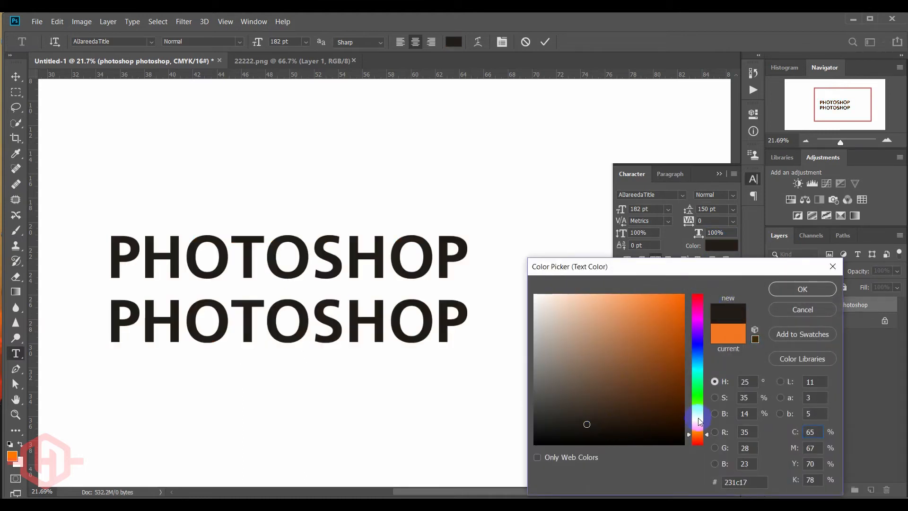
pyautogui.moveTo(696, 415); pyautogui.dragTo(696, 387)
pyautogui.moveTo(638, 359)
pyautogui.mouseDown()
pyautogui.moveTo(657, 302)
pyautogui.moveTo(696, 315)
pyautogui.moveTo(699, 302)
pyautogui.mouseUp()
pyautogui.click(677, 301)
pyautogui.moveTo(696, 340); pyautogui.dragTo(695, 426)
pyautogui.click(645, 354)
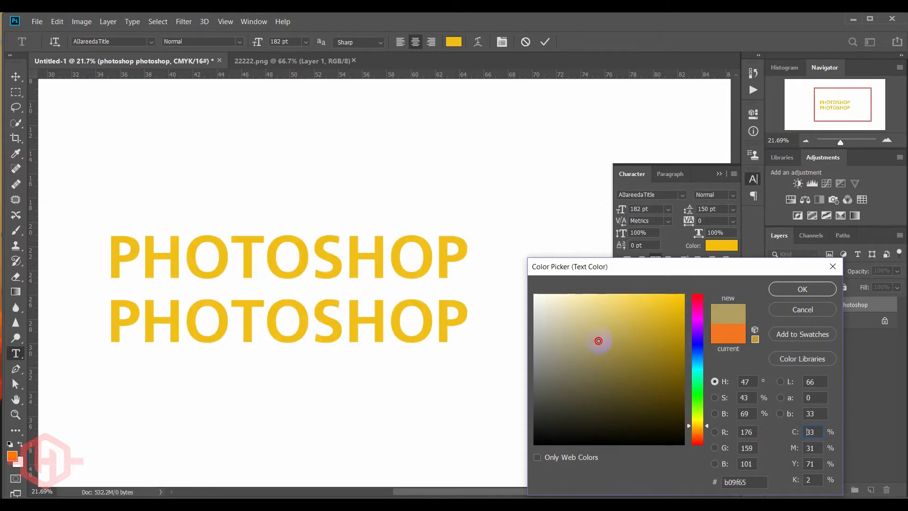
pyautogui.click(728, 335)
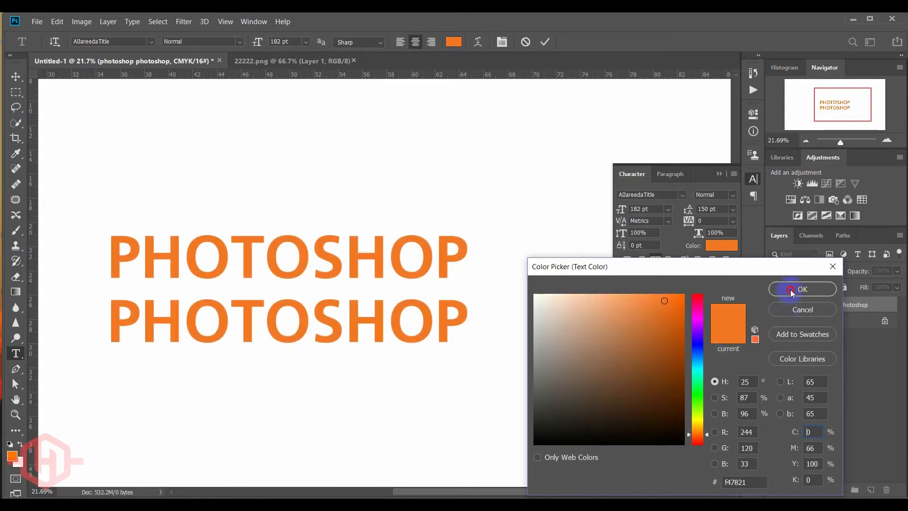
# - Accept the original orange text colour, and delete the second PHOTOSHOP line from the text layer
pyautogui.click(791, 290)
pyautogui.click(719, 174)
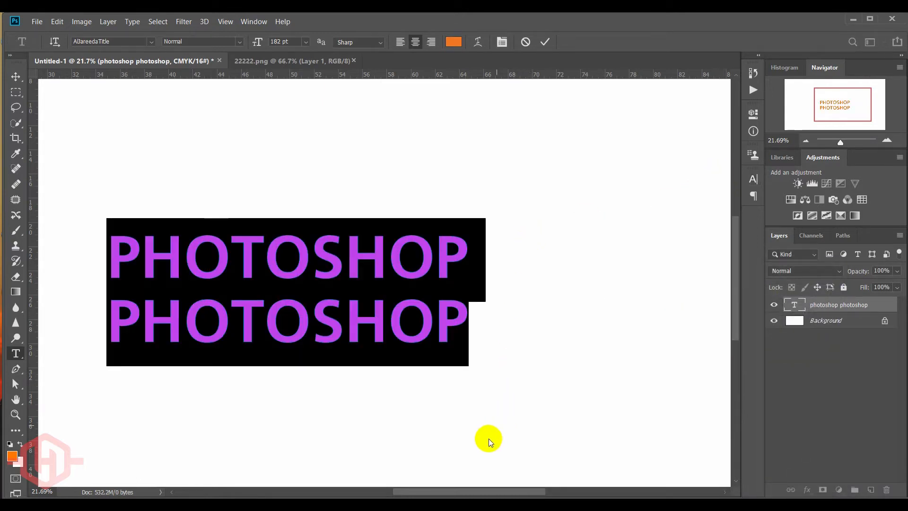
pyautogui.moveTo(485, 492); pyautogui.dragTo(466, 490)
pyautogui.doubleClick(393, 323)
pyautogui.press('BackSpace')
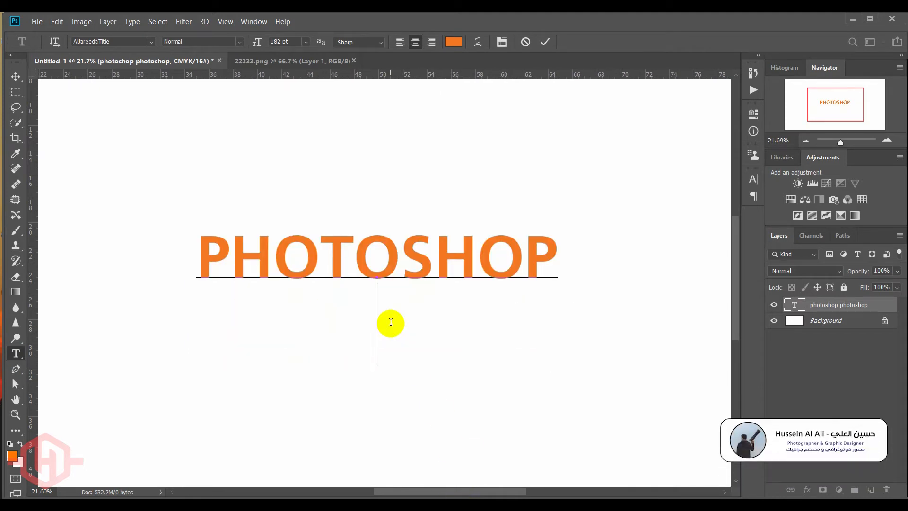
pyautogui.click(16, 77)
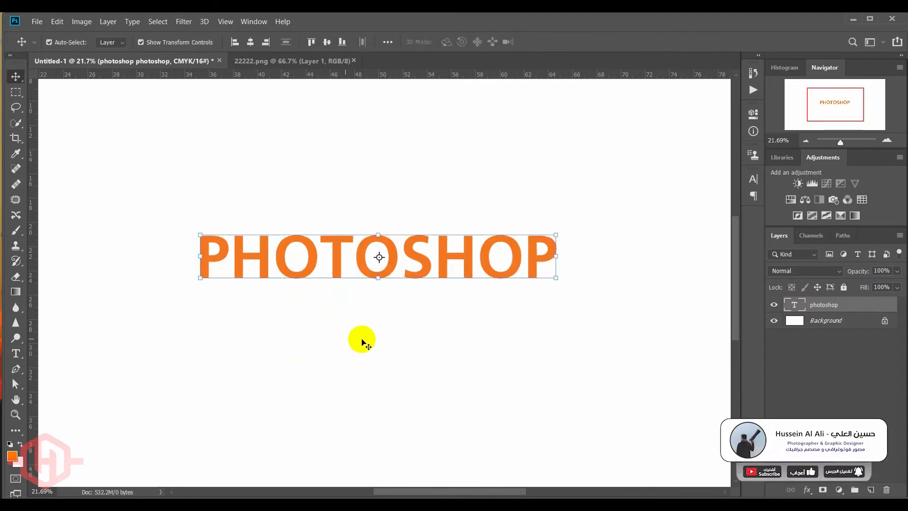
pyautogui.click(362, 339)
# - Try the Arc style of Warp Text on the PHOTOSHOP text with a +50% horizontal bend, and undo the warp
pyautogui.click(409, 289)
pyautogui.doubleClick(417, 272)
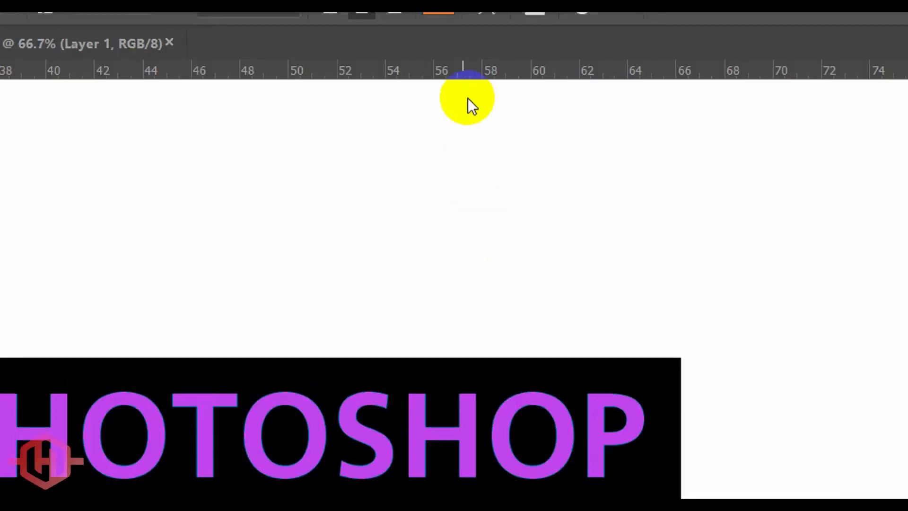
pyautogui.click(478, 42)
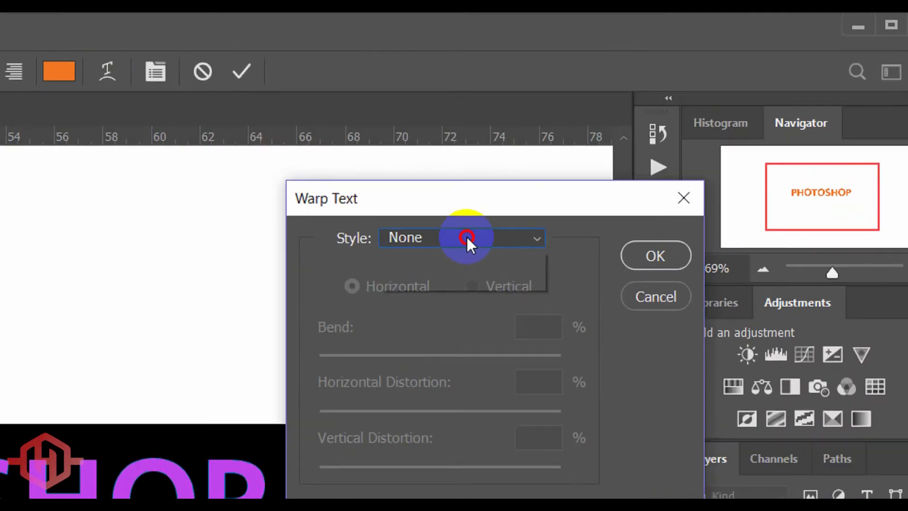
pyautogui.click(466, 239)
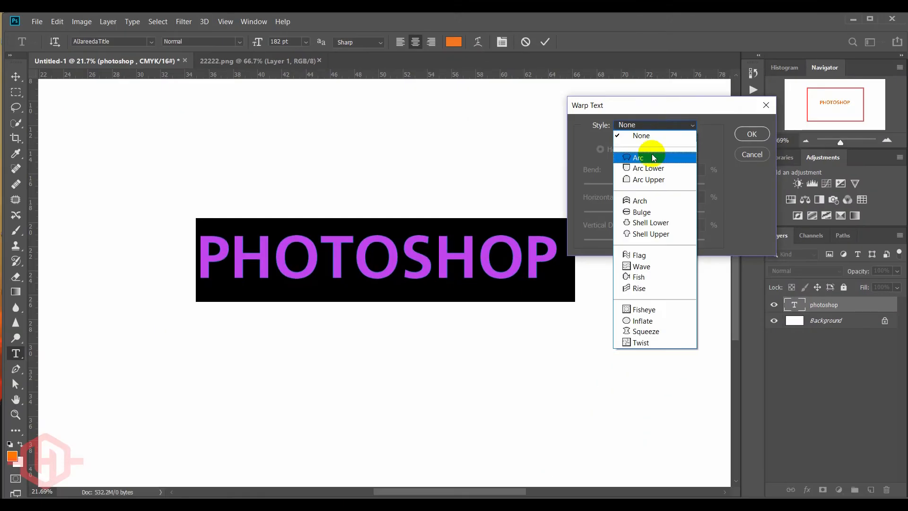
pyautogui.click(430, 303)
pyautogui.moveTo(651, 110); pyautogui.dragTo(742, 109)
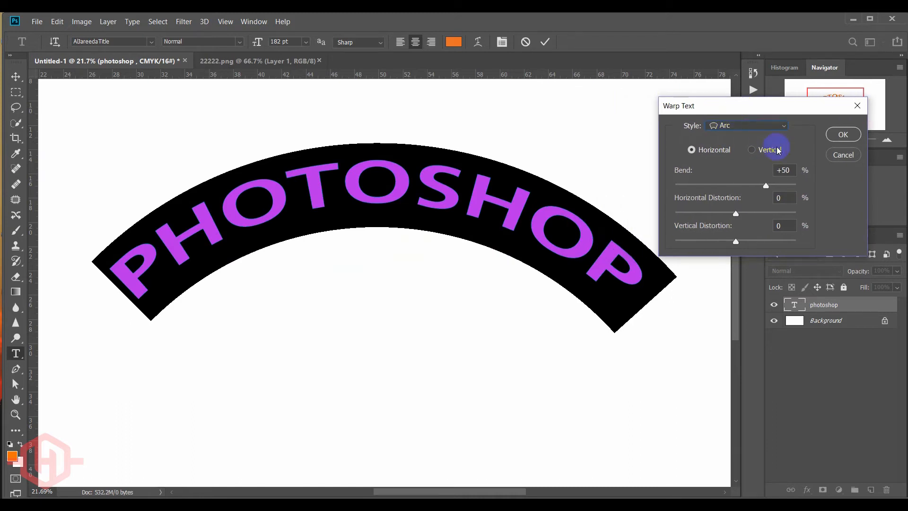
pyautogui.click(844, 136)
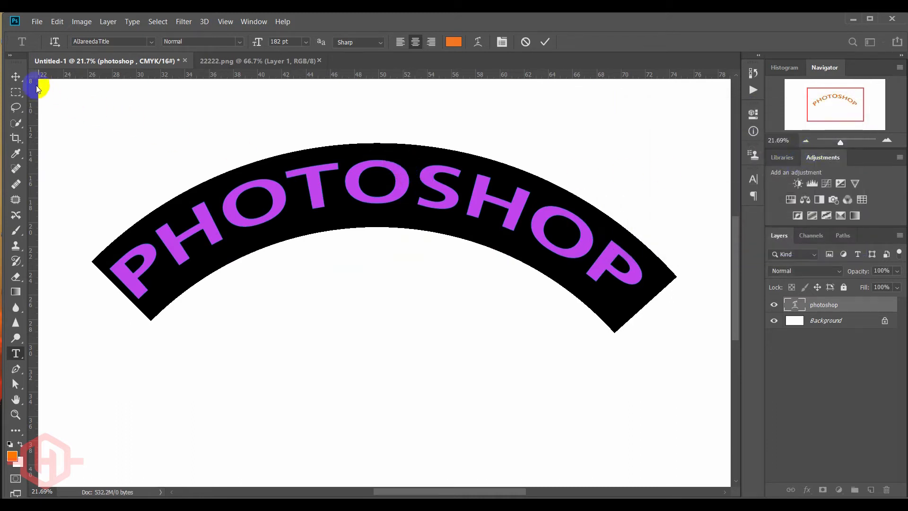
pyautogui.click(17, 80)
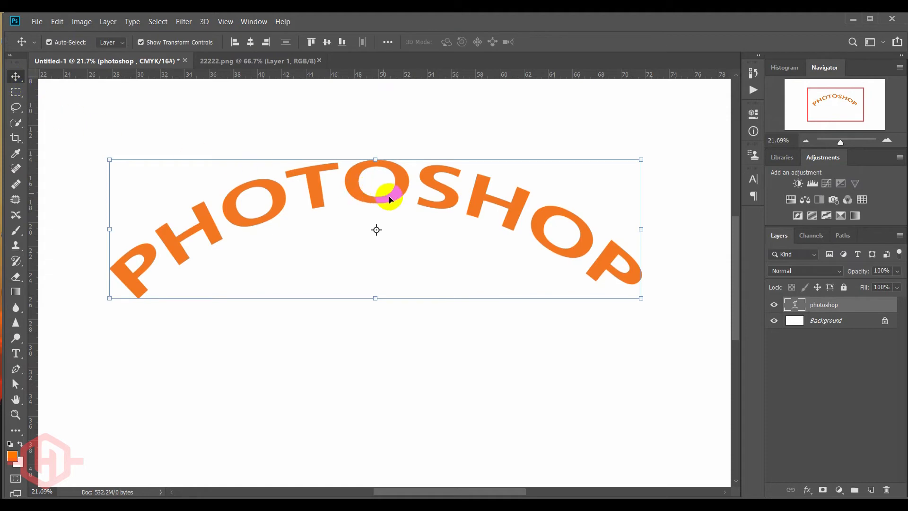
pyautogui.hotkey('ctrl', 'z')
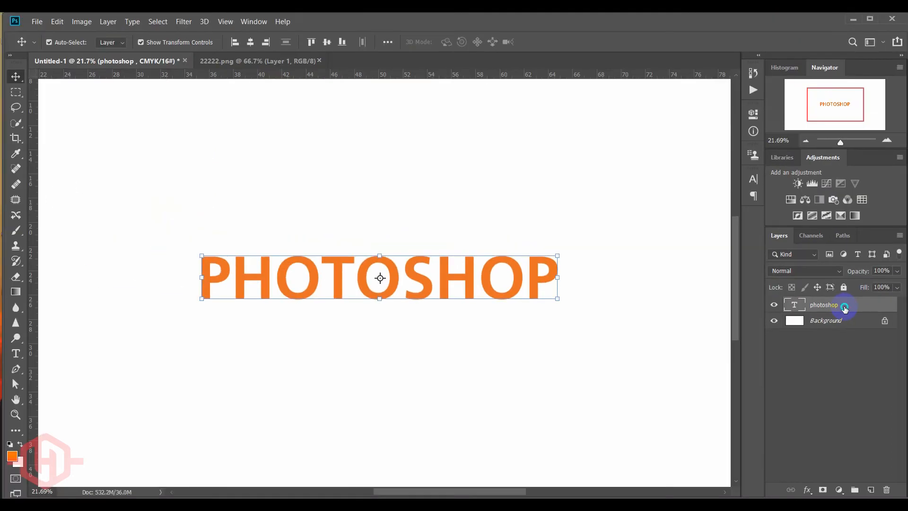
# - Rasterize the photoshop type layer and start a Free Transform on it in warp mode
pyautogui.rightClick(844, 308)
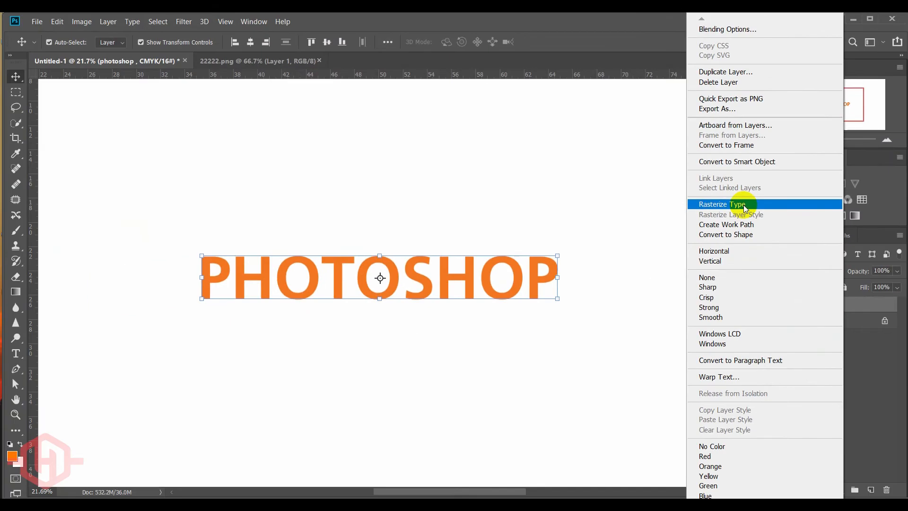
pyautogui.click(580, 256)
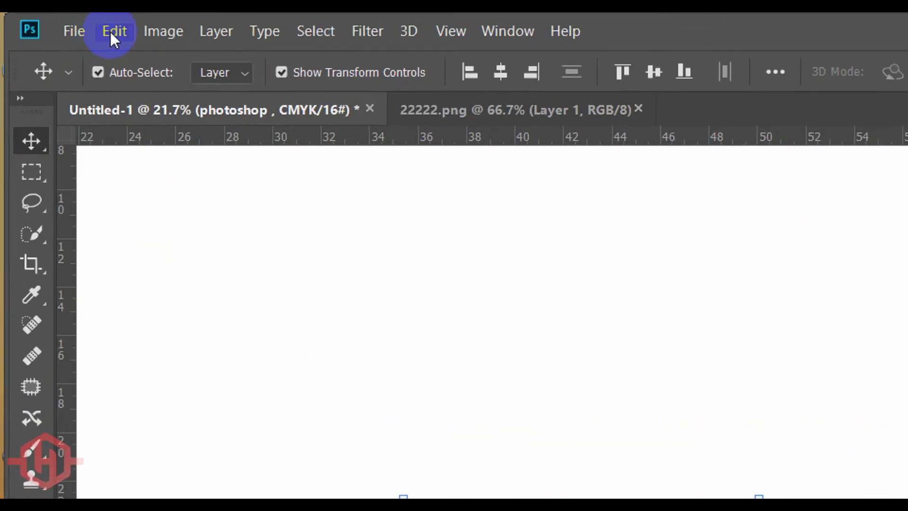
pyautogui.click(56, 22)
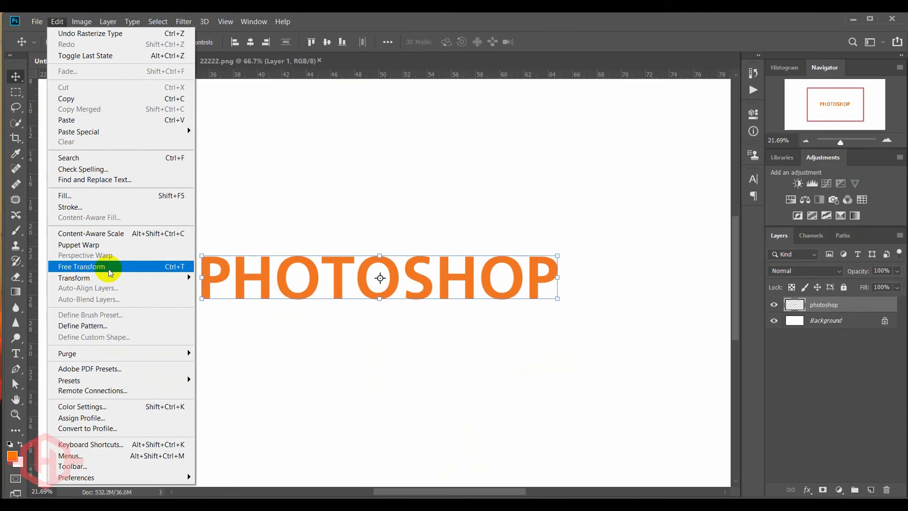
pyautogui.click(205, 380)
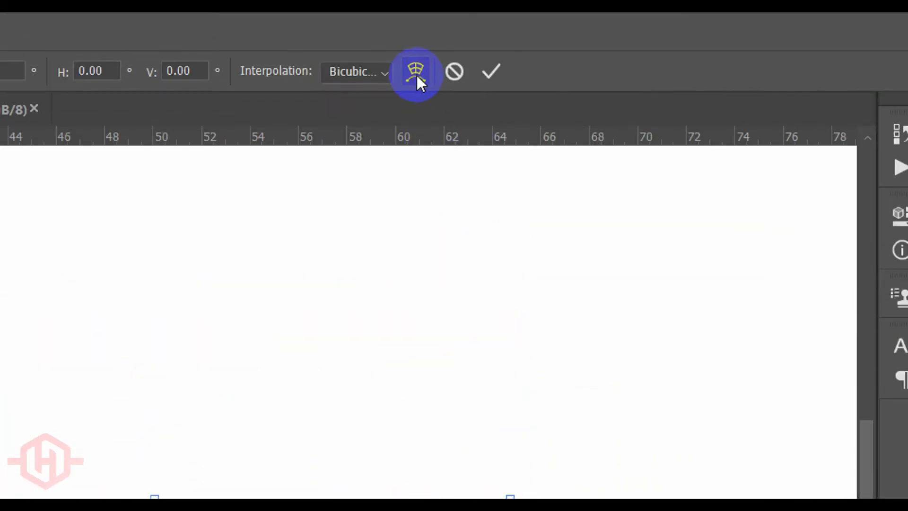
pyautogui.click(416, 75)
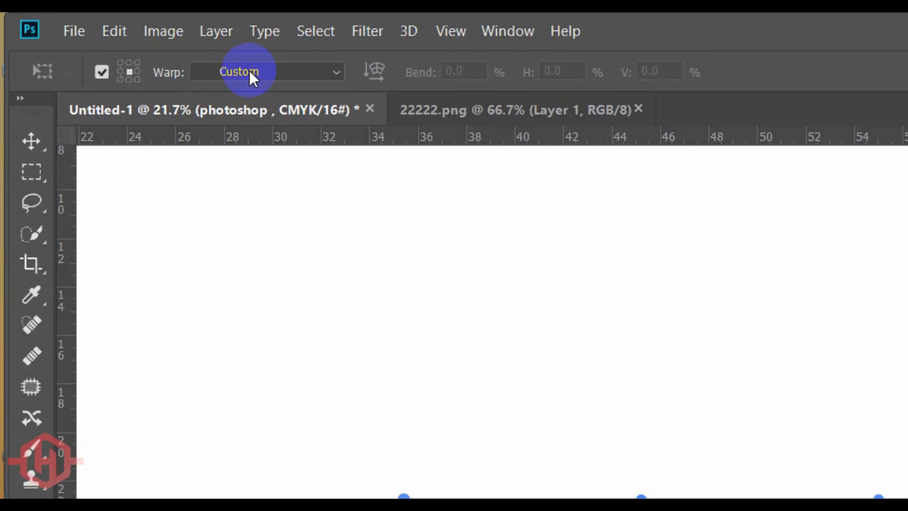
# - Try the Arc warp on the lettering, flattened to about -0.8% bend, and the Arc Lower warp at about 44.8%
pyautogui.click(250, 76)
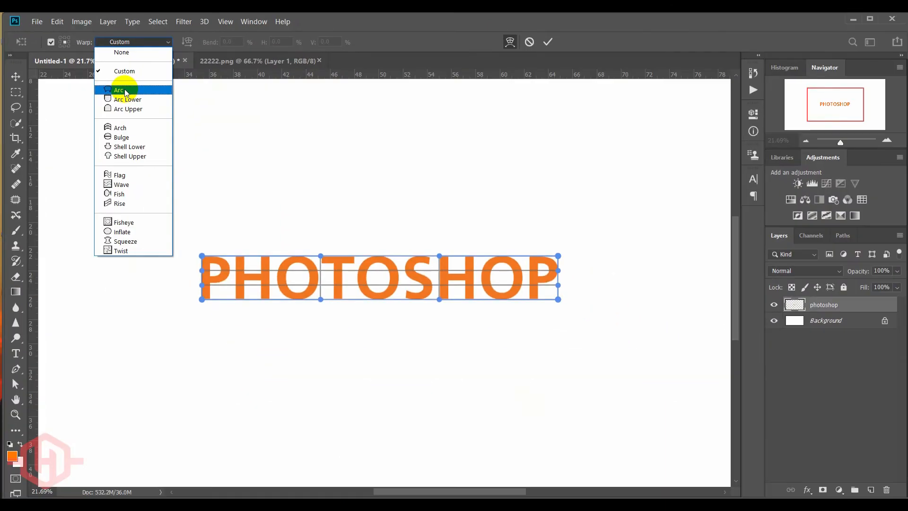
pyautogui.click(250, 169)
pyautogui.moveTo(379, 183); pyautogui.dragTo(384, 256)
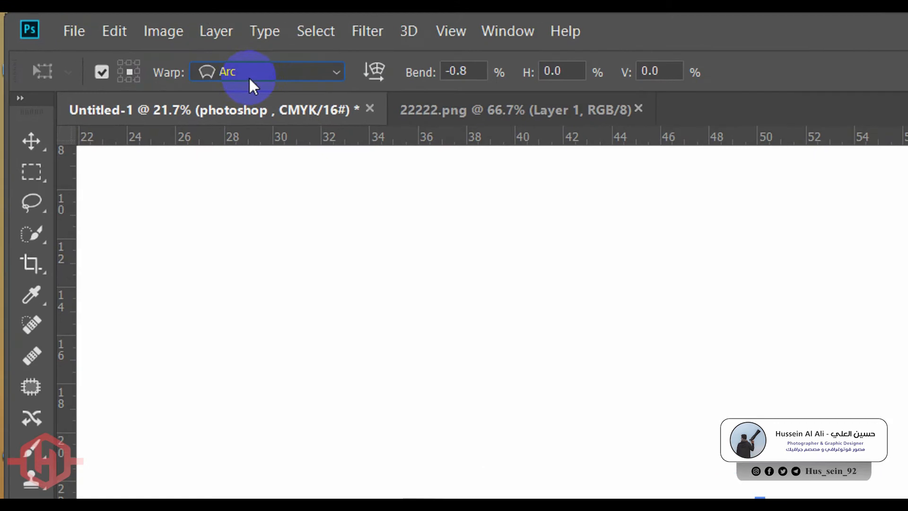
pyautogui.click(122, 41)
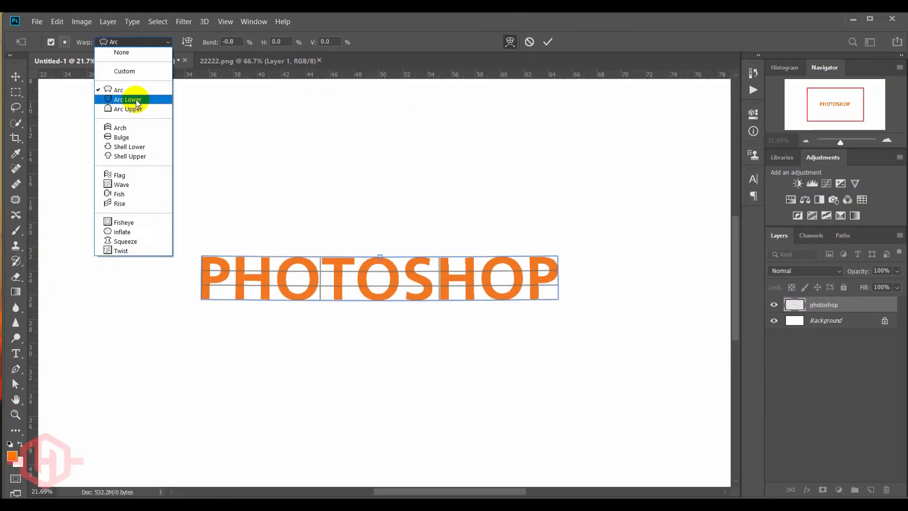
pyautogui.click(271, 186)
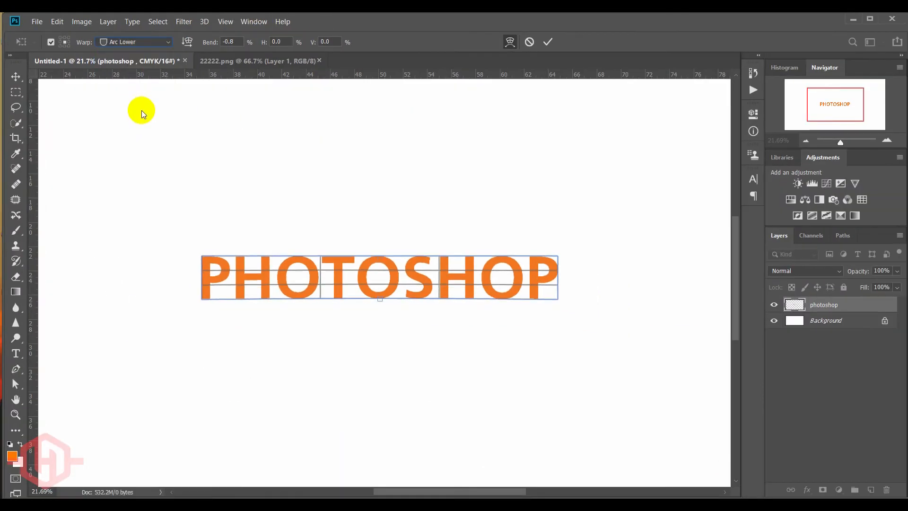
pyautogui.moveTo(381, 299); pyautogui.dragTo(378, 364)
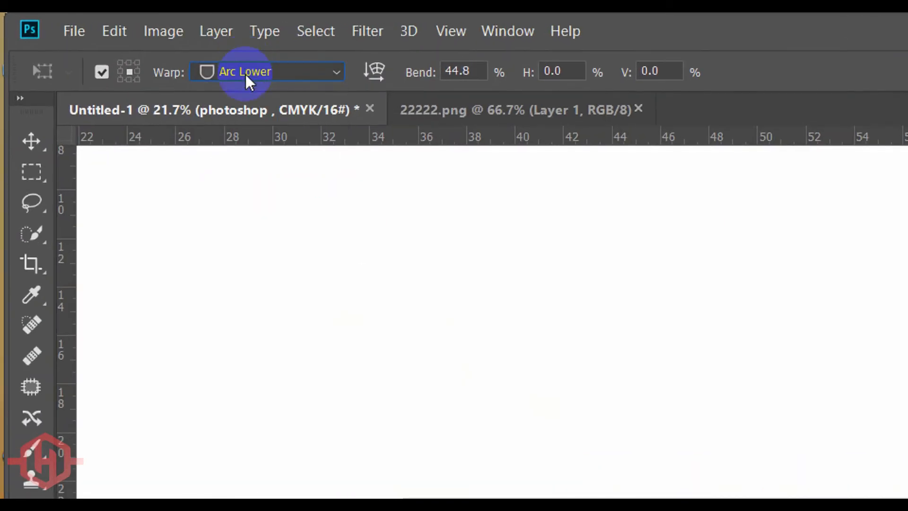
# - Try the Arc Upper warp at about 13.3% bend, and the Arch warp bent downward and up to about 62%
pyautogui.click(123, 43)
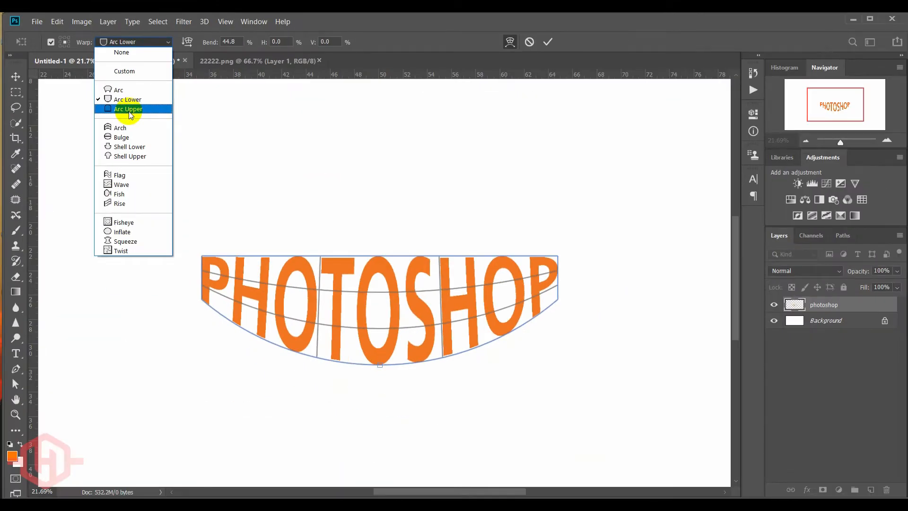
pyautogui.click(129, 110)
pyautogui.moveTo(383, 203); pyautogui.dragTo(373, 238)
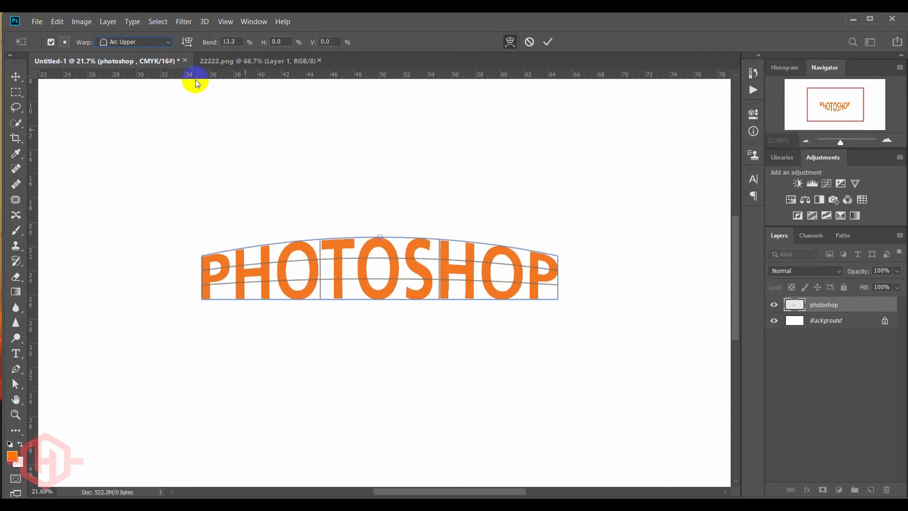
pyautogui.click(132, 43)
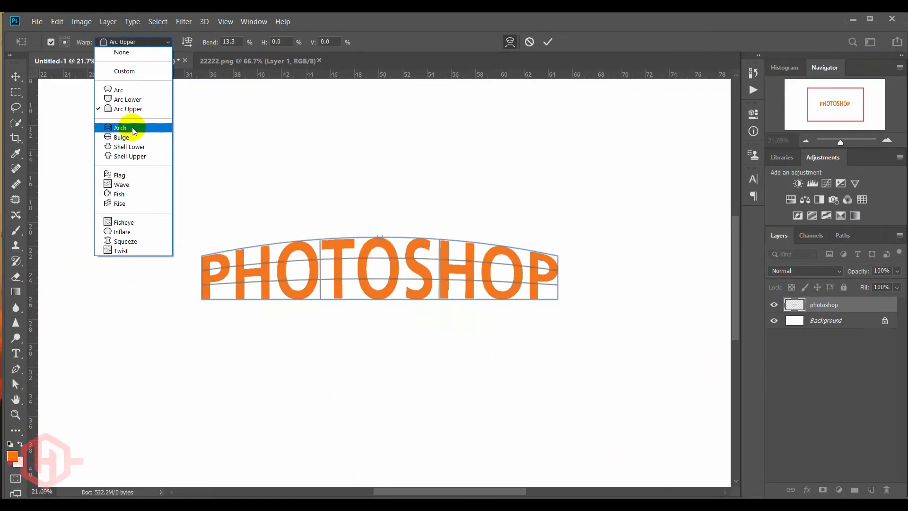
pyautogui.click(263, 245)
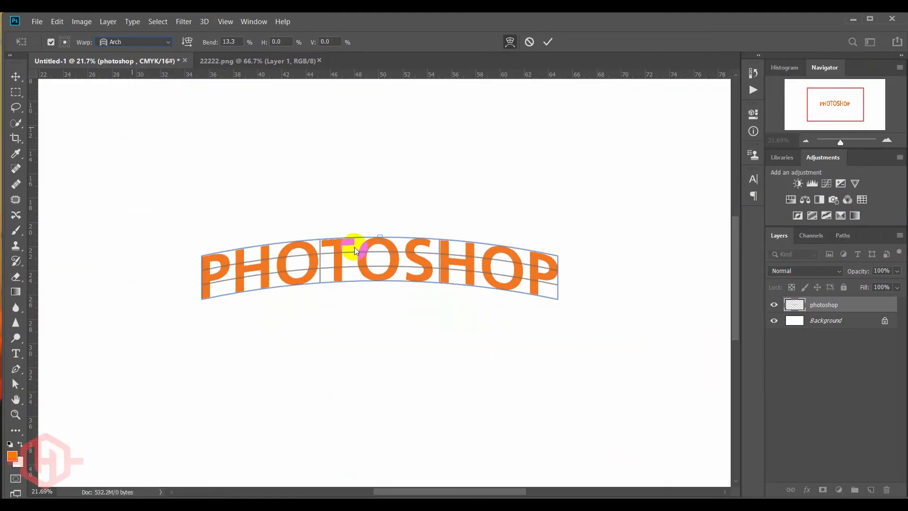
pyautogui.moveTo(381, 235); pyautogui.dragTo(378, 375)
pyautogui.moveTo(374, 310); pyautogui.dragTo(365, 163)
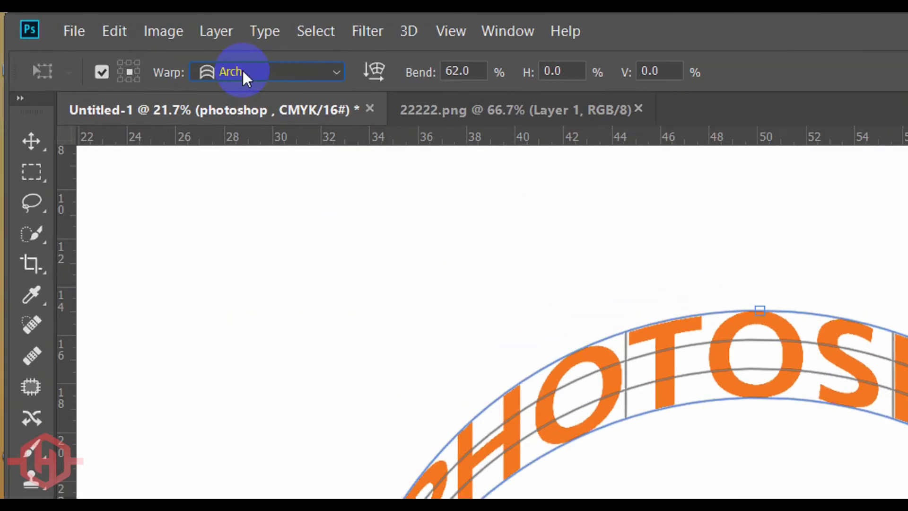
# - Try the Bulge warp on the lettering, pinched to about -10.6% and expanded to about 40.4% bend
pyautogui.click(123, 42)
pyautogui.click(237, 263)
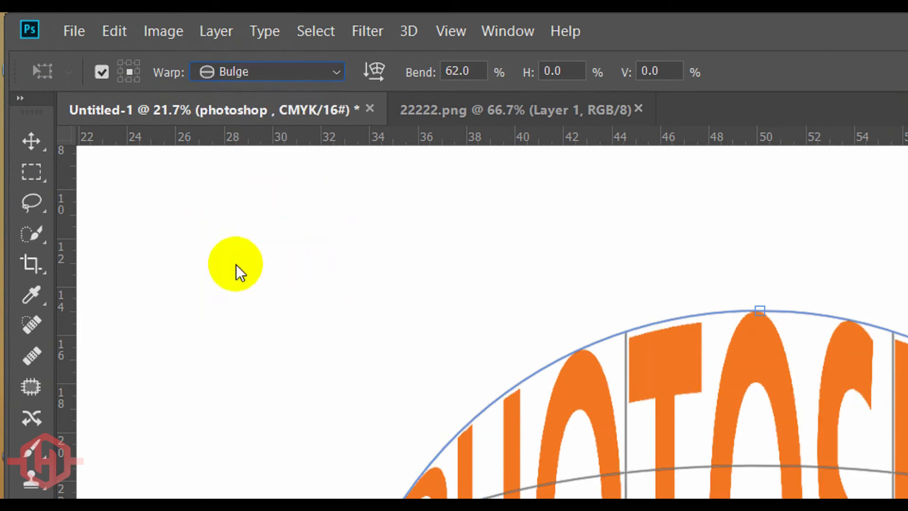
pyautogui.moveTo(379, 162); pyautogui.dragTo(387, 271)
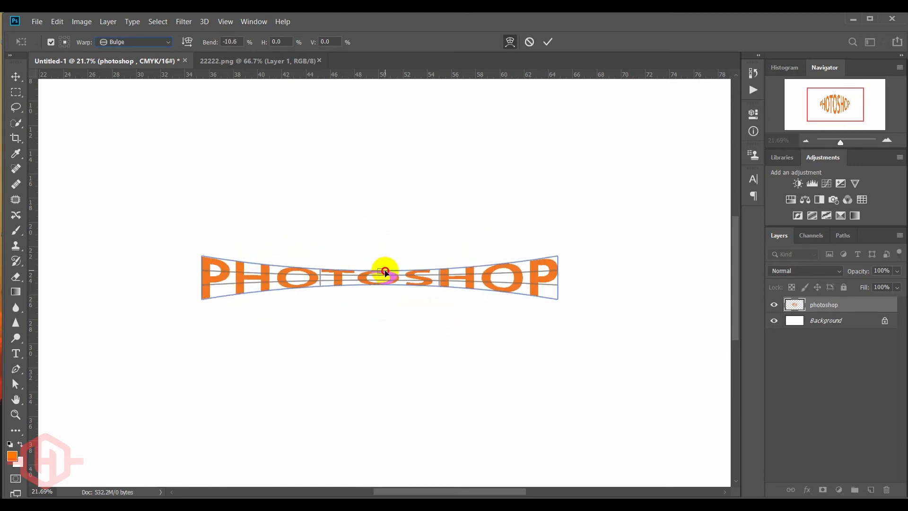
pyautogui.moveTo(385, 269); pyautogui.dragTo(378, 199)
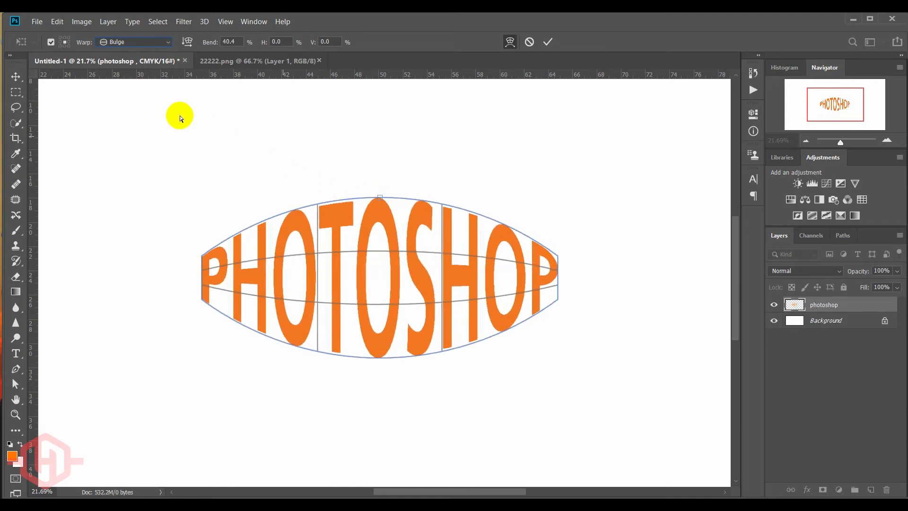
# - Try the Shell Lower warp reduced to about -2.9% bend, and the Shell Upper warp at about 32.3%
pyautogui.click(107, 45)
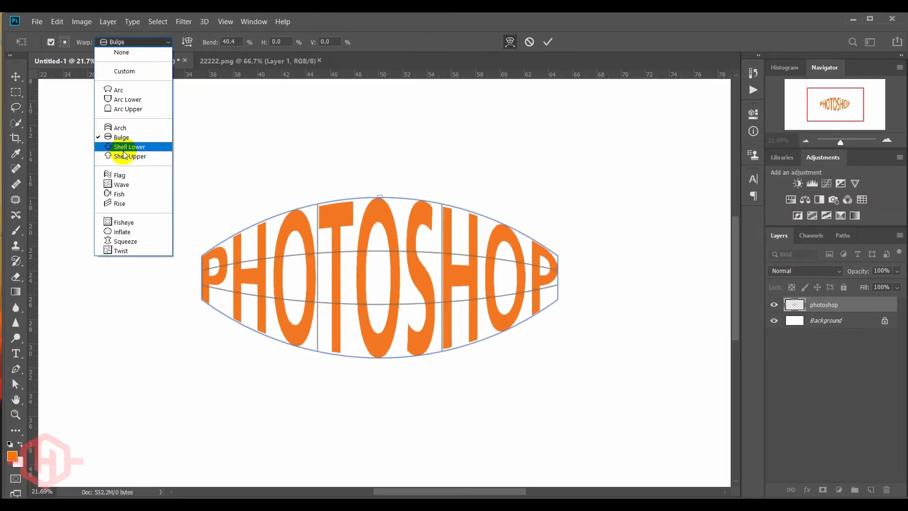
pyautogui.click(251, 282)
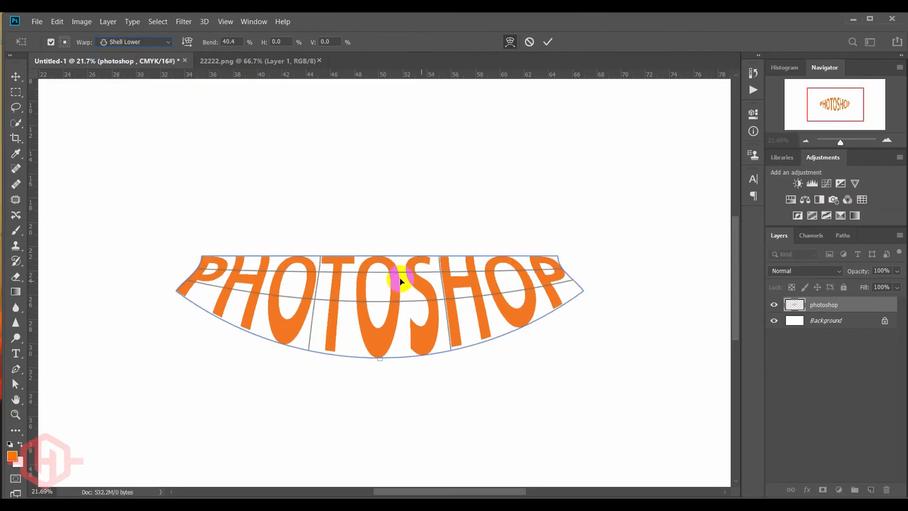
pyautogui.moveTo(379, 359); pyautogui.dragTo(381, 301)
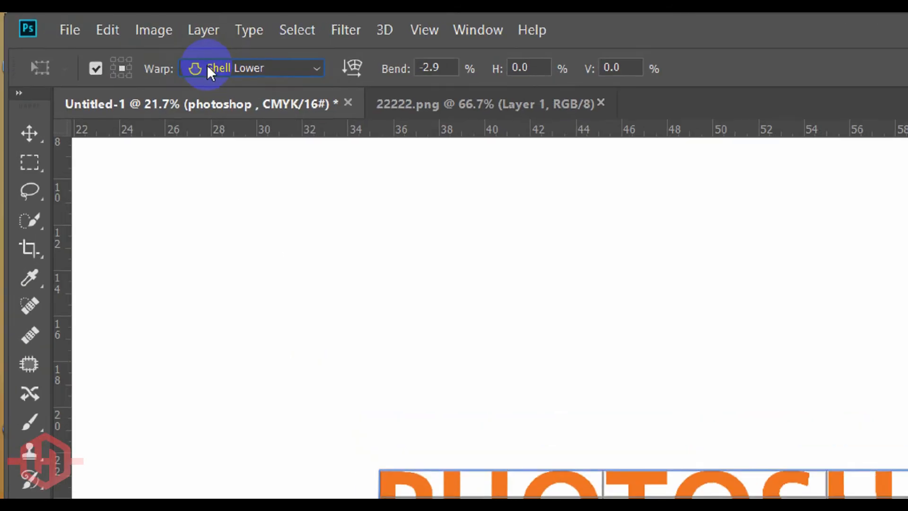
pyautogui.click(113, 42)
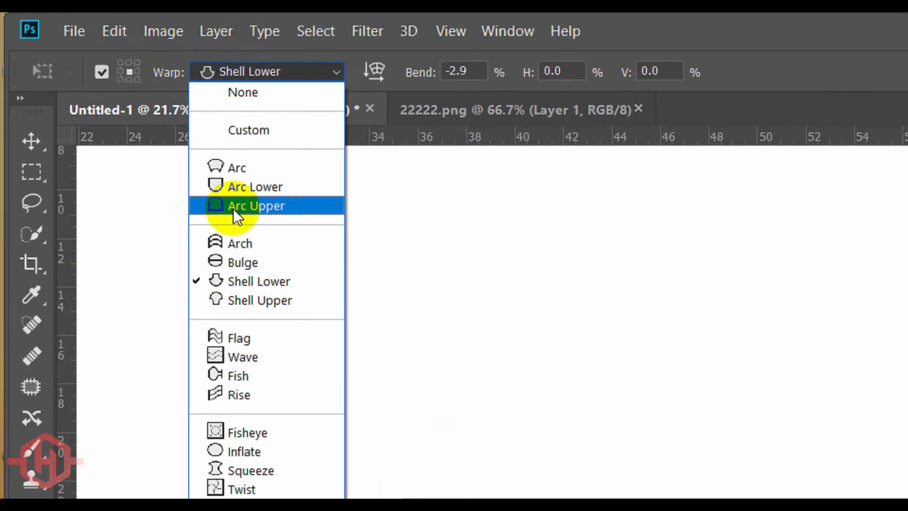
pyautogui.click(259, 302)
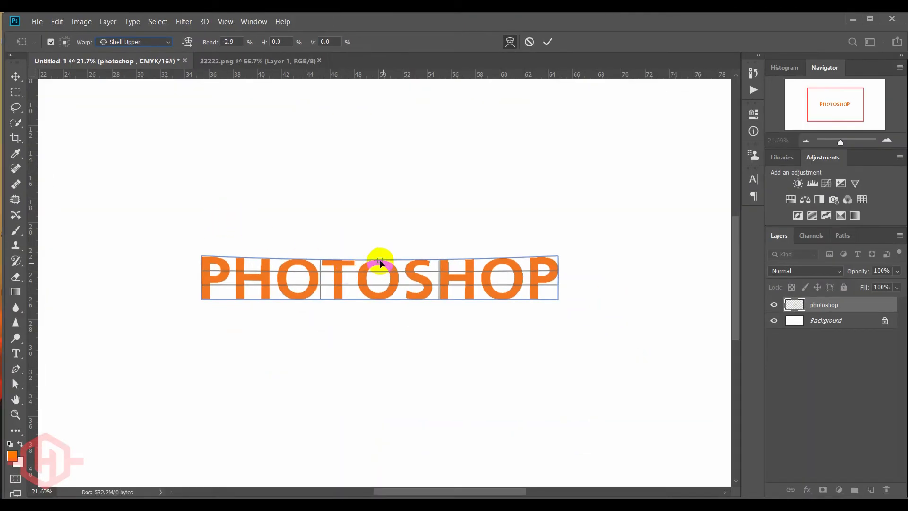
pyautogui.moveTo(386, 238); pyautogui.dragTo(386, 211)
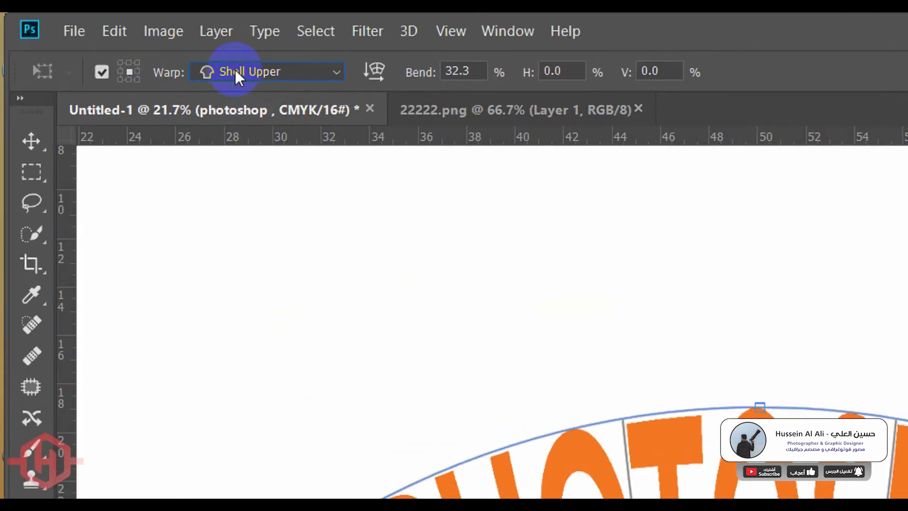
# - Try the Flag warp on the lettering, bent to -100% and flattened to about 0.7% bend
pyautogui.click(119, 44)
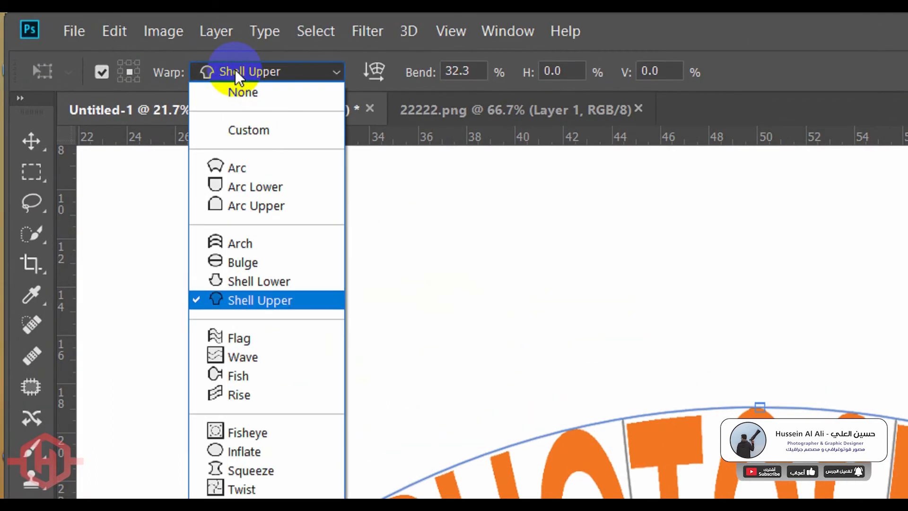
pyautogui.click(259, 338)
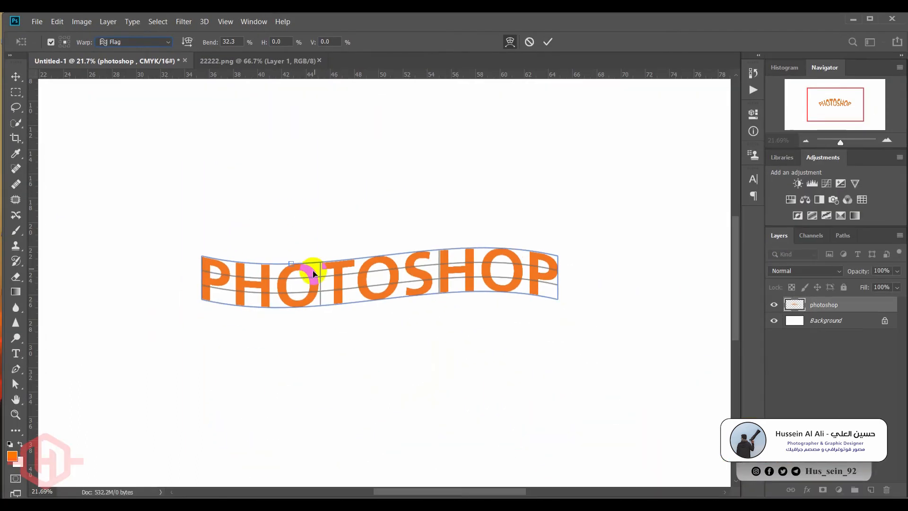
pyautogui.moveTo(294, 264); pyautogui.dragTo(323, 175)
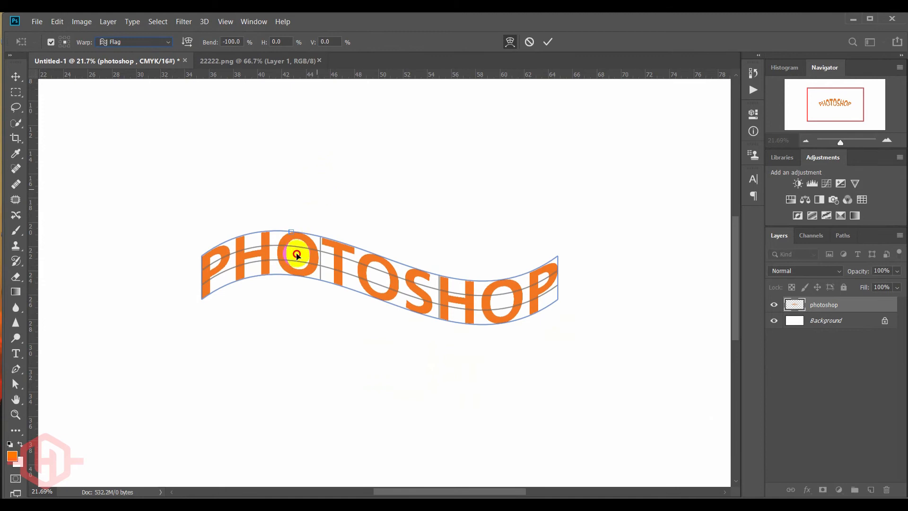
pyautogui.moveTo(297, 256); pyautogui.dragTo(281, 364)
pyautogui.moveTo(281, 324); pyautogui.dragTo(302, 257)
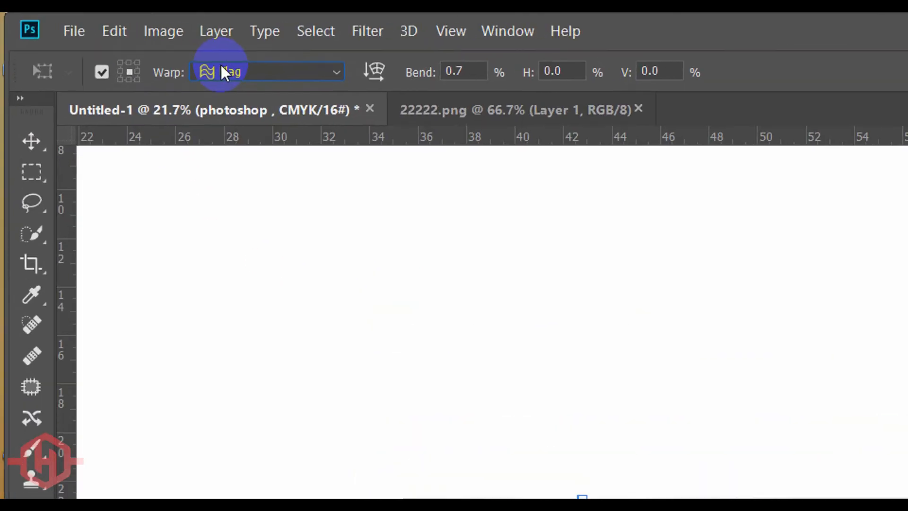
# - Try the Wave warp on the lettering at -100% bend and reduced to about -6.4%
pyautogui.click(114, 41)
pyautogui.click(247, 355)
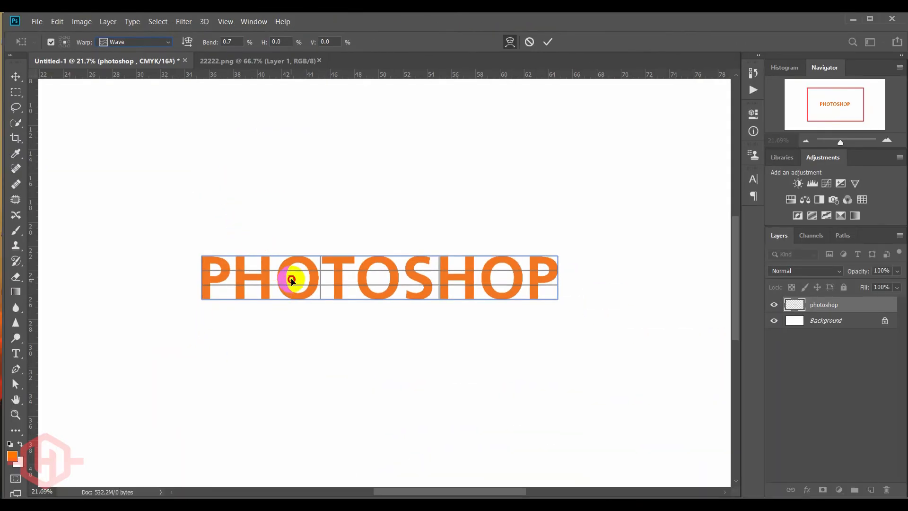
pyautogui.moveTo(292, 281); pyautogui.dragTo(297, 235)
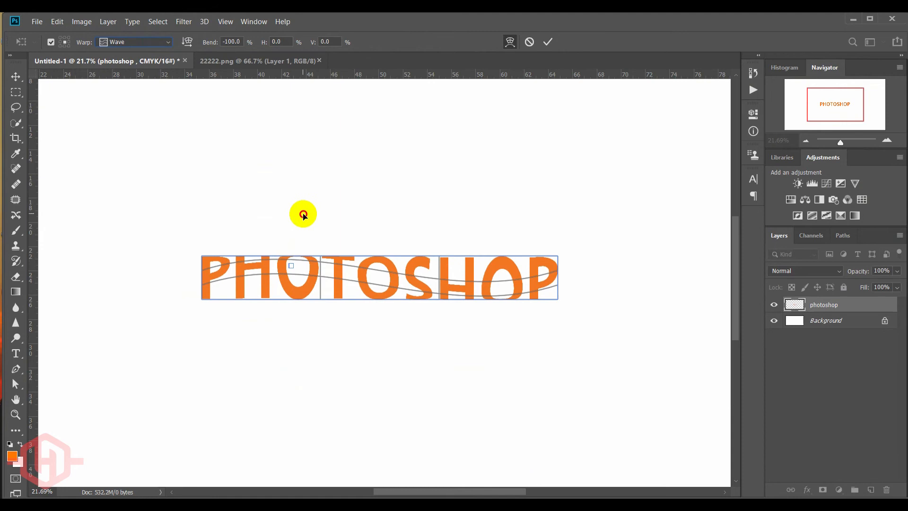
pyautogui.moveTo(294, 276)
pyautogui.mouseDown()
pyautogui.moveTo(294, 303)
pyautogui.moveTo(295, 270)
pyautogui.moveTo(293, 278)
pyautogui.mouseUp()
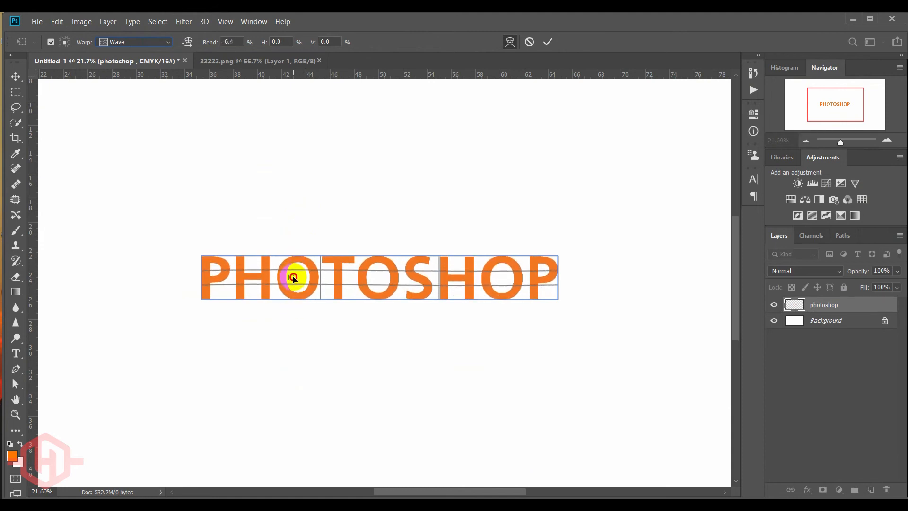
# - Try the Fish warp on the lettering at -100% bend and reversed to about 63.1%
pyautogui.click(114, 42)
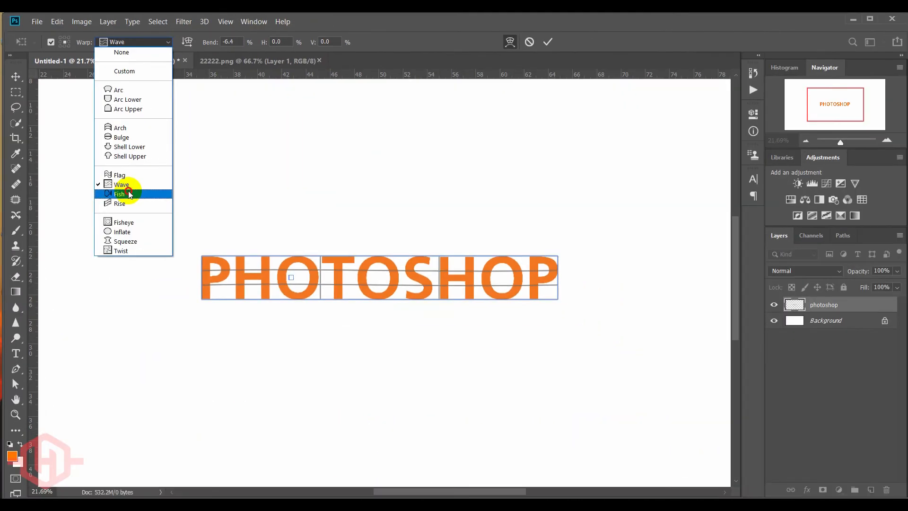
pyautogui.click(259, 375)
pyautogui.moveTo(289, 274); pyautogui.dragTo(287, 298)
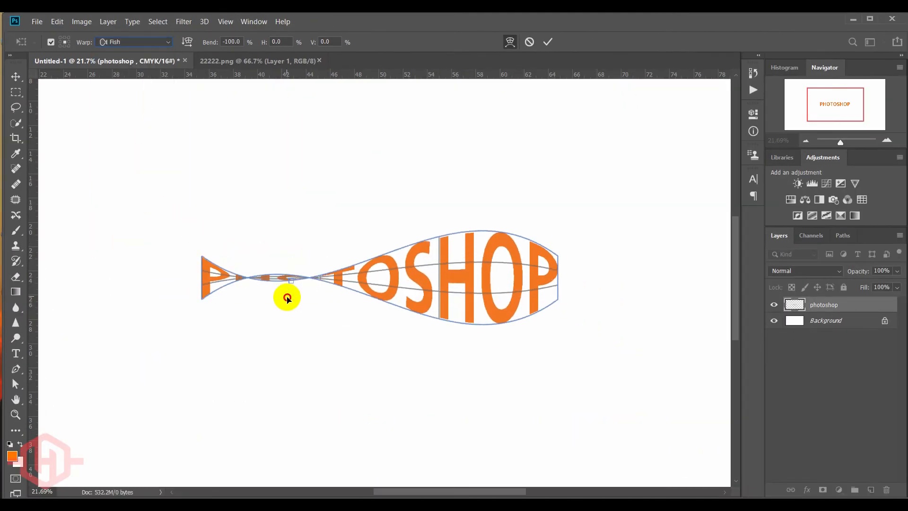
pyautogui.moveTo(285, 266); pyautogui.dragTo(284, 242)
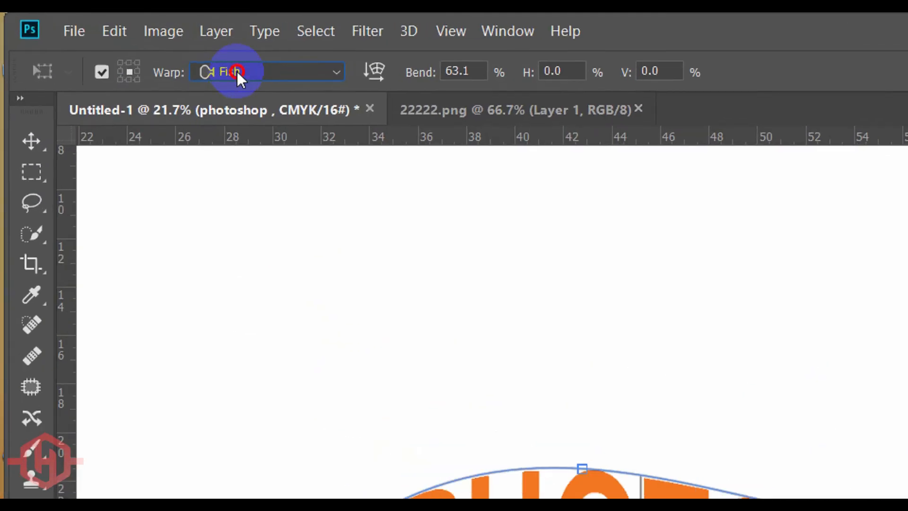
# - Try the Rise warp on the lettering, bent both ways and left at about -17.7% bend
pyautogui.click(118, 44)
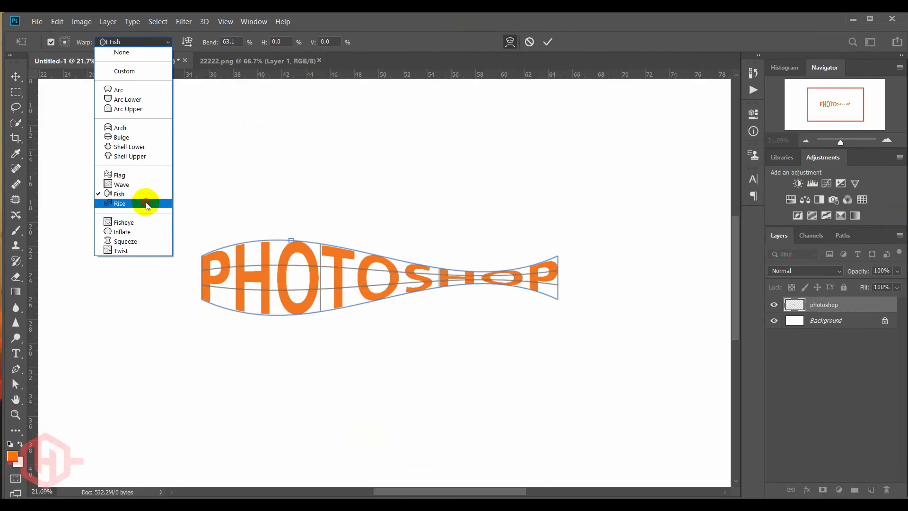
pyautogui.click(296, 381)
pyautogui.moveTo(203, 312); pyautogui.dragTo(231, 357)
pyautogui.moveTo(228, 324); pyautogui.dragTo(222, 244)
# - Try the Fisheye warp on the lettering at about -36% bend, and the Inflate warp at about -36.3%
pyautogui.click(122, 44)
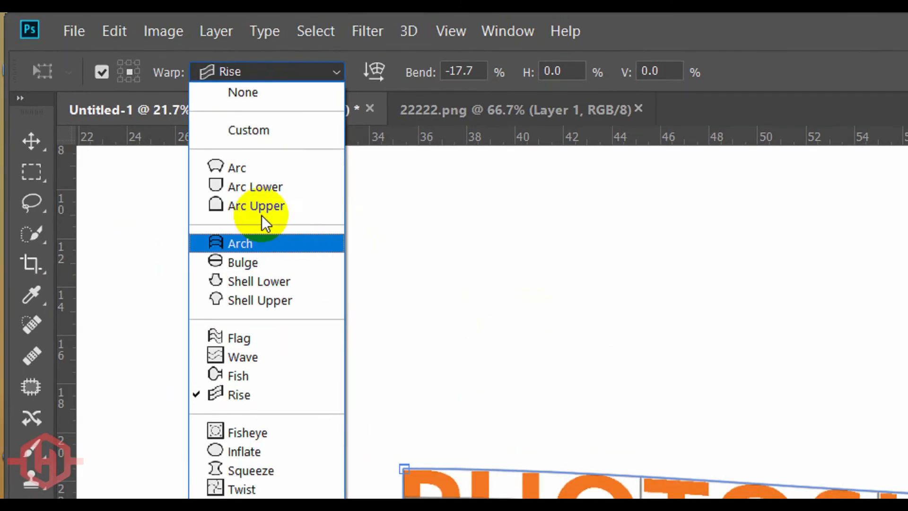
pyautogui.click(278, 387)
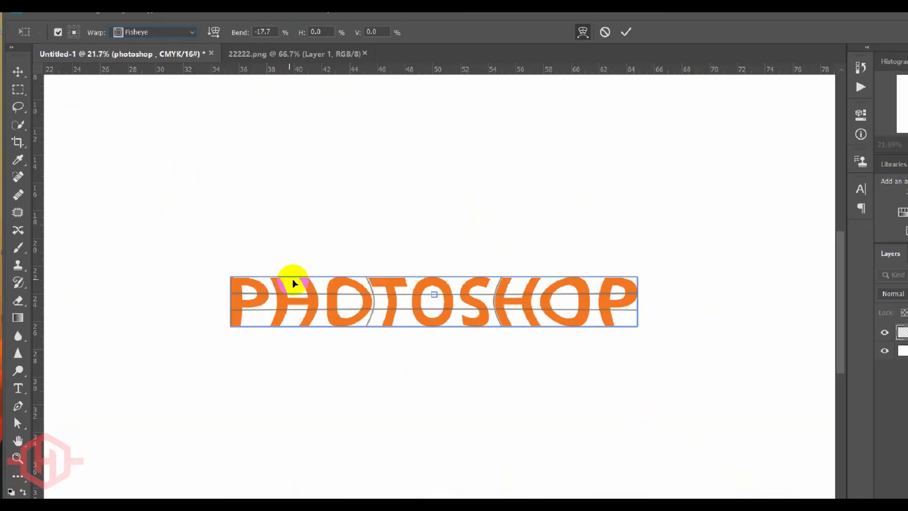
pyautogui.moveTo(381, 273)
pyautogui.mouseDown()
pyautogui.moveTo(382, 286)
pyautogui.moveTo(385, 264)
pyautogui.moveTo(387, 275)
pyautogui.mouseUp()
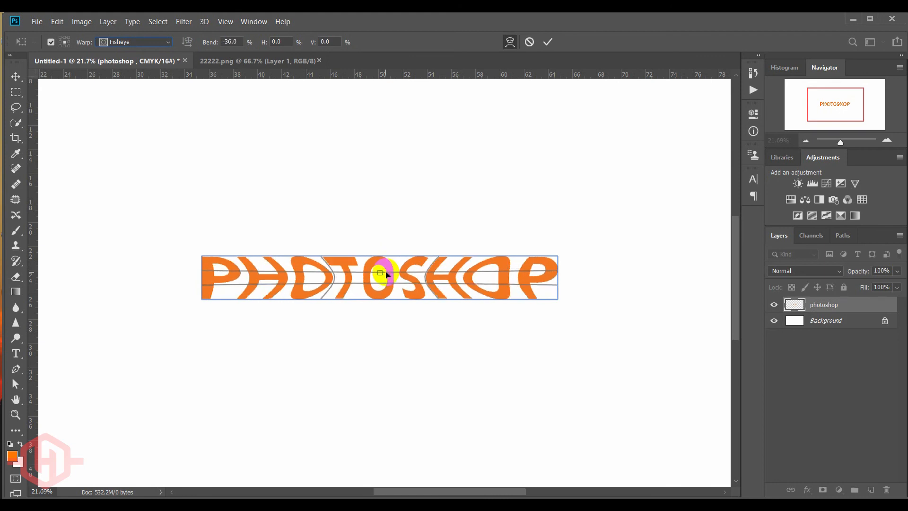
pyautogui.click(120, 41)
pyautogui.click(122, 232)
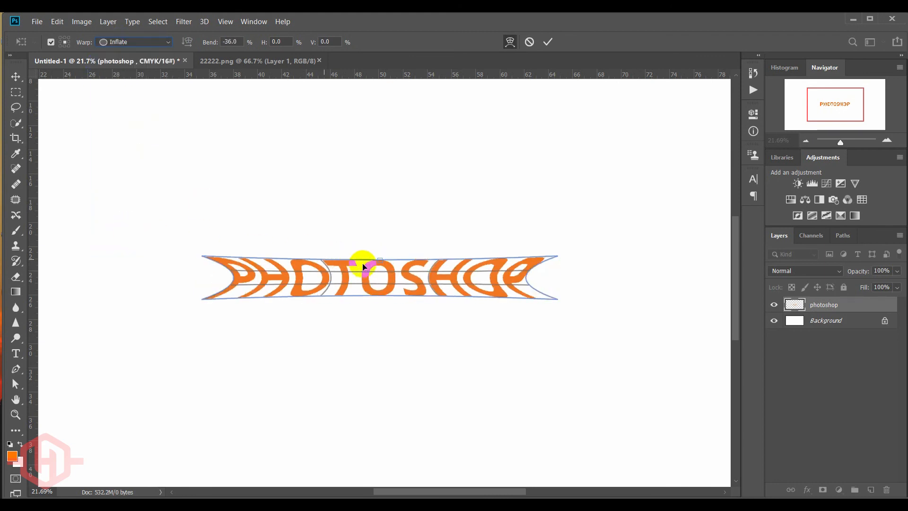
pyautogui.moveTo(378, 261)
pyautogui.mouseDown()
pyautogui.moveTo(383, 232)
pyautogui.moveTo(384, 278)
pyautogui.moveTo(390, 261)
pyautogui.mouseUp()
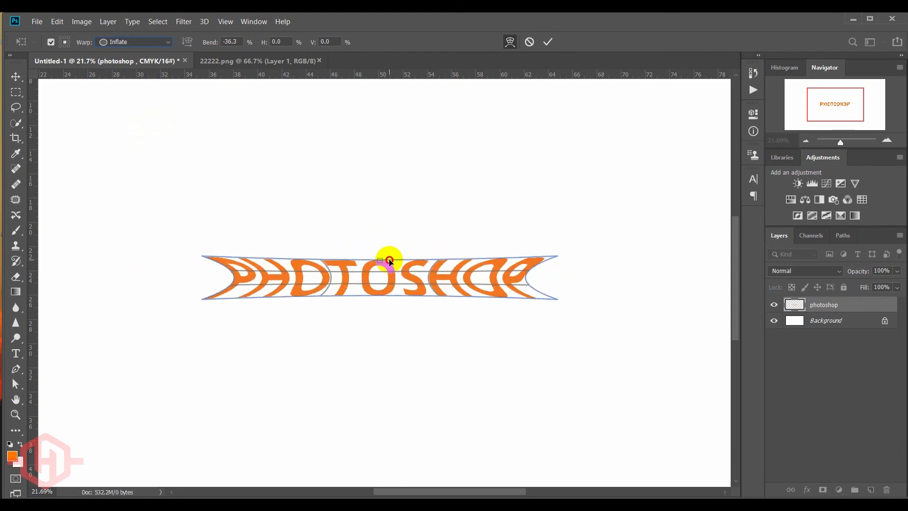
# - Try the Squeeze warp on the lettering at about 59.3% bend, and the Twist warp varied and reduced to about 10.1%
pyautogui.click(135, 41)
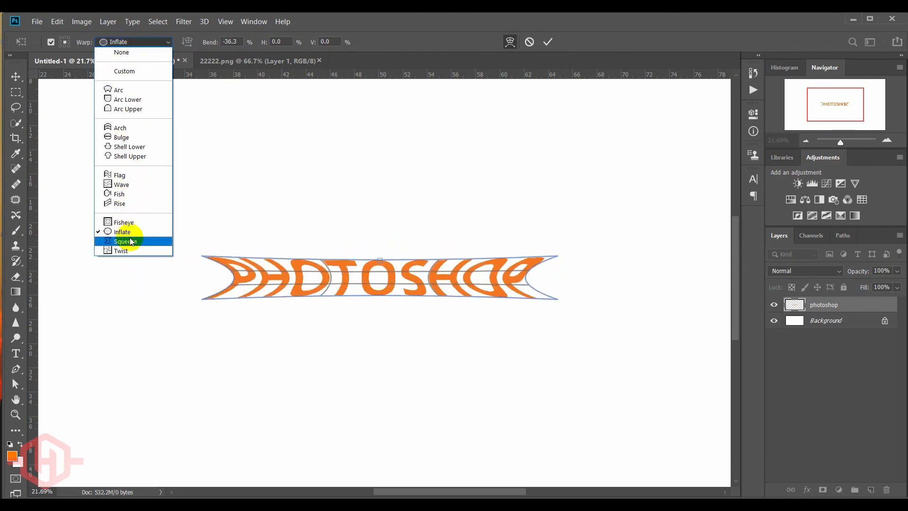
pyautogui.click(132, 242)
pyautogui.moveTo(381, 261)
pyautogui.mouseDown()
pyautogui.moveTo(379, 217)
pyautogui.moveTo(383, 285)
pyautogui.moveTo(380, 251)
pyautogui.mouseUp()
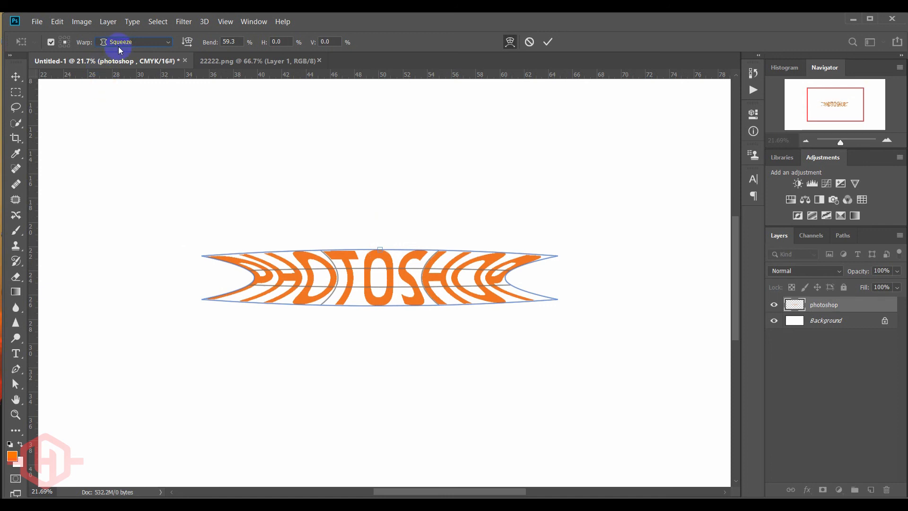
pyautogui.click(120, 47)
pyautogui.click(135, 251)
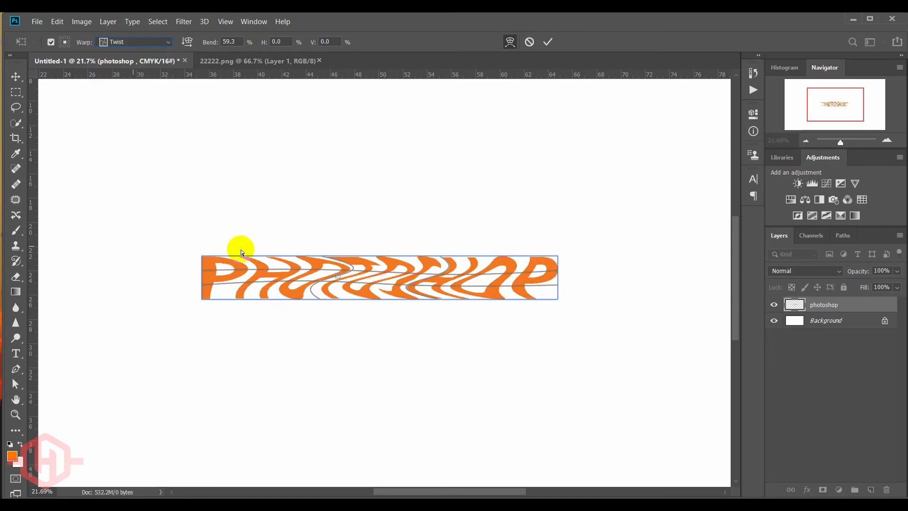
pyautogui.moveTo(338, 280); pyautogui.dragTo(280, 284)
pyautogui.moveTo(396, 283); pyautogui.dragTo(477, 277)
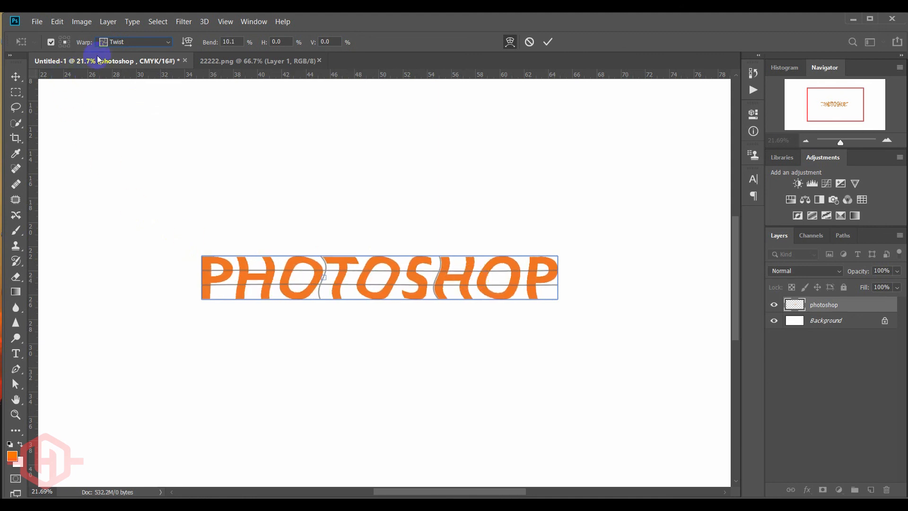
# - Apply the Arc warp to the lettering at about 61.8% bend and move the arched word slightly lower on the canvas
pyautogui.click(118, 42)
pyautogui.click(121, 89)
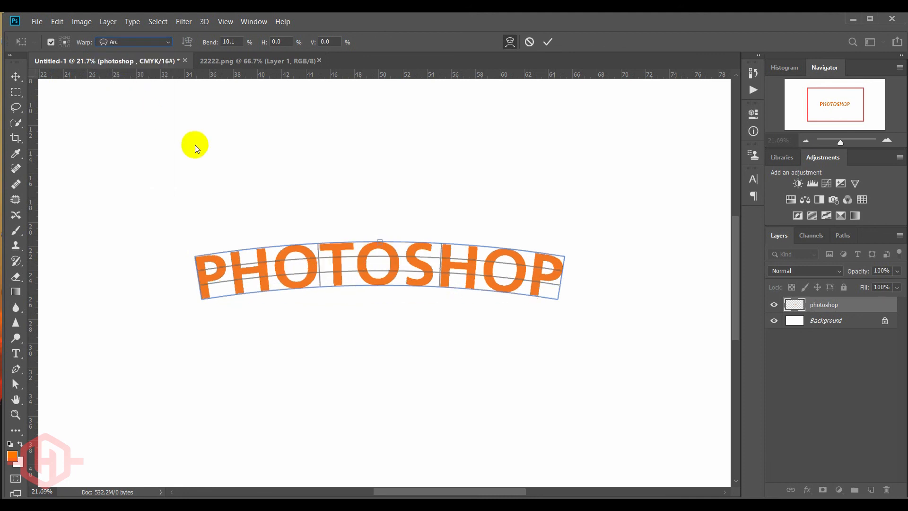
pyautogui.moveTo(379, 236); pyautogui.dragTo(380, 163)
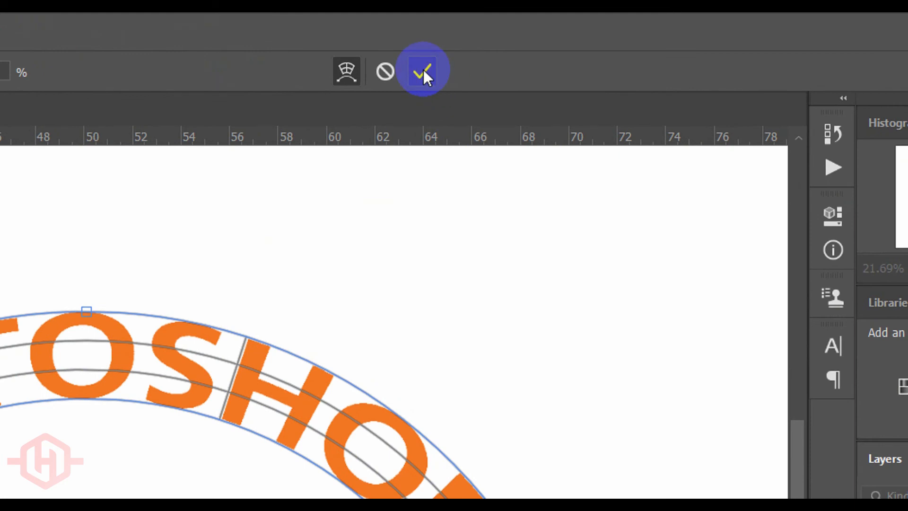
pyautogui.click(424, 71)
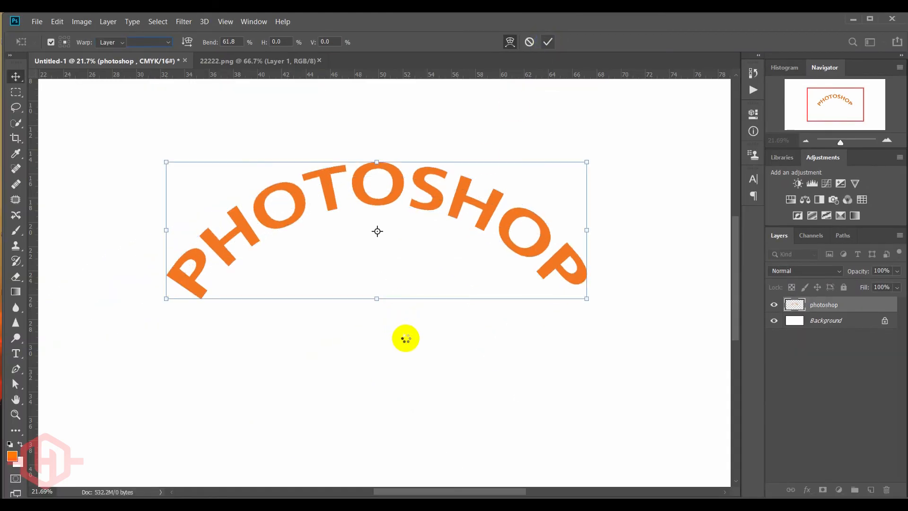
pyautogui.moveTo(457, 214); pyautogui.dragTo(454, 242)
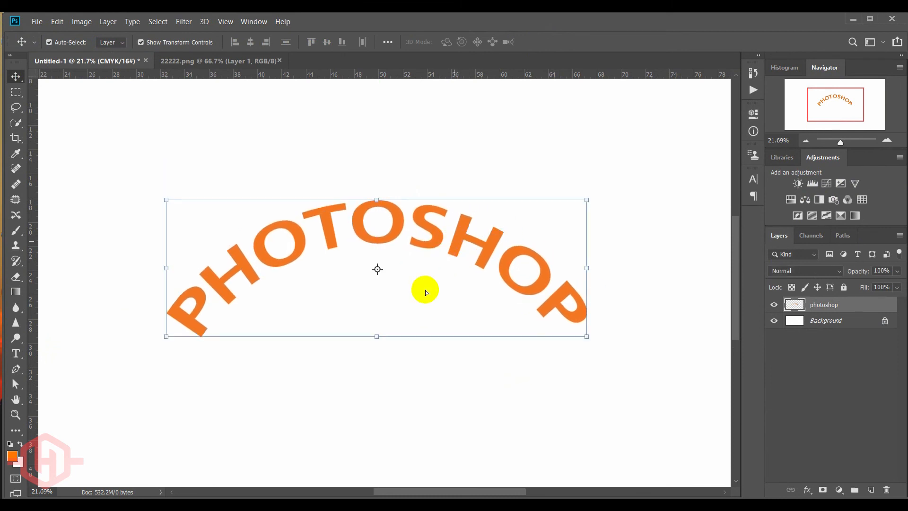
pyautogui.click(416, 376)
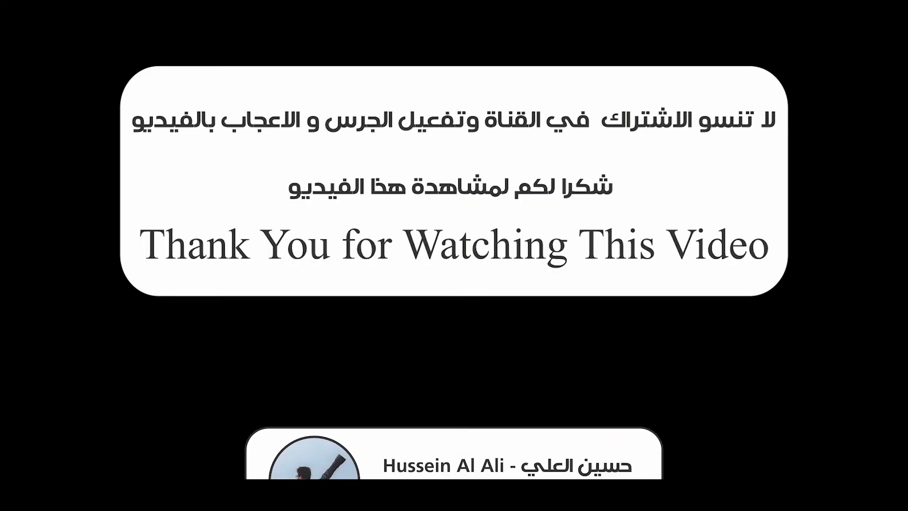